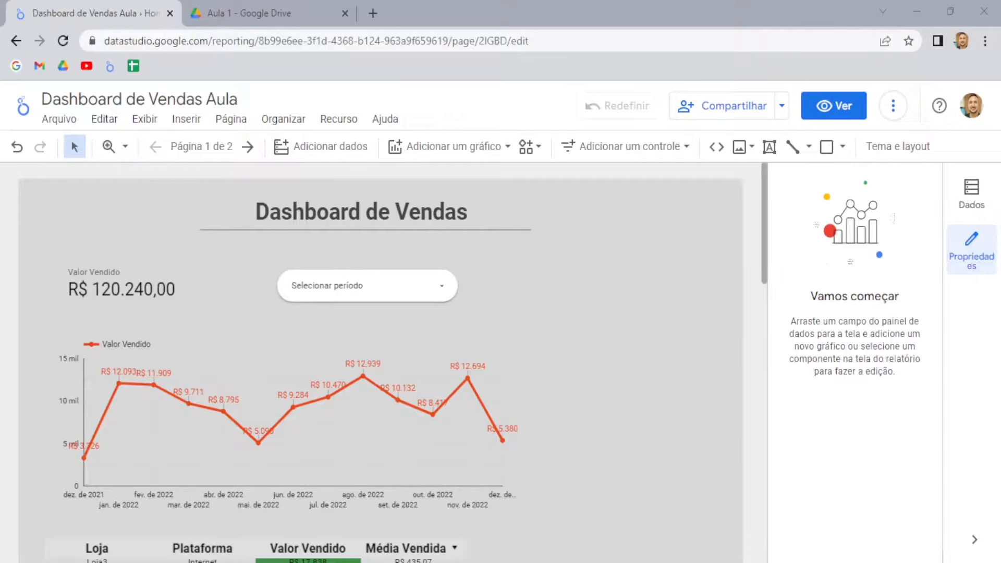
Step: Open the Vendas - Página1 data source for editing from the report's added data sources
left_click(339, 119)
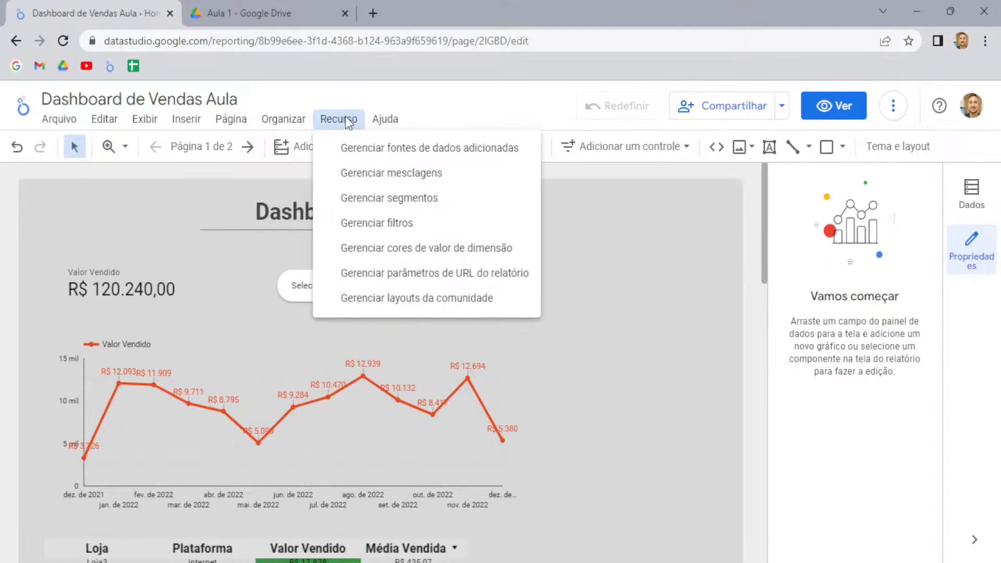
left_click(411, 157)
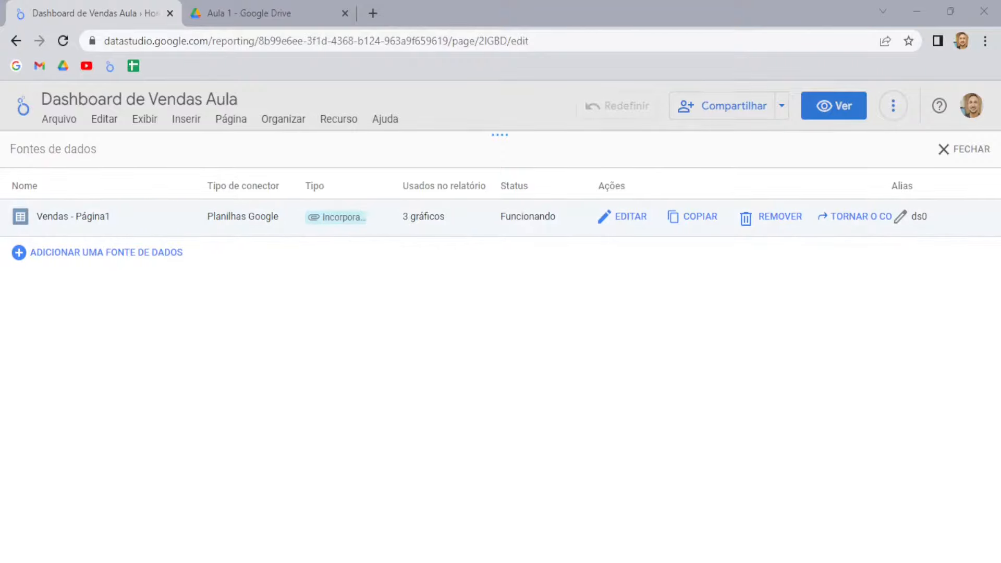
left_click(627, 217)
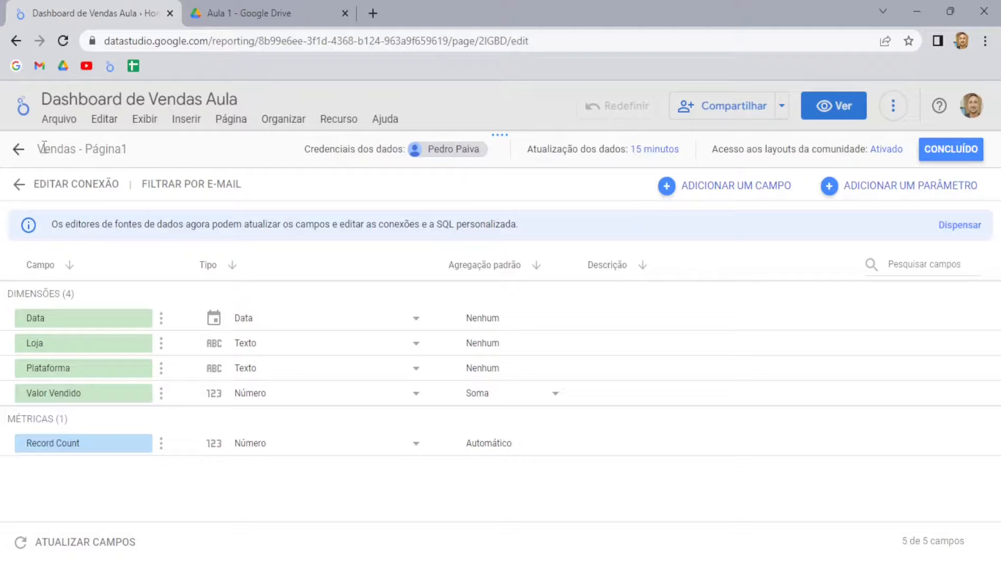
left_click_drag(137, 150, 44, 149)
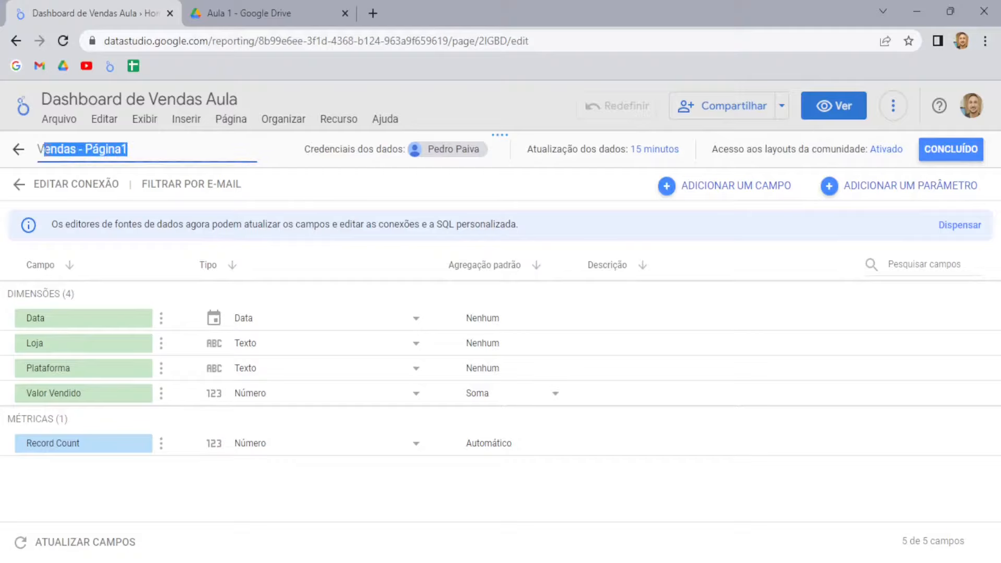
left_click(137, 152)
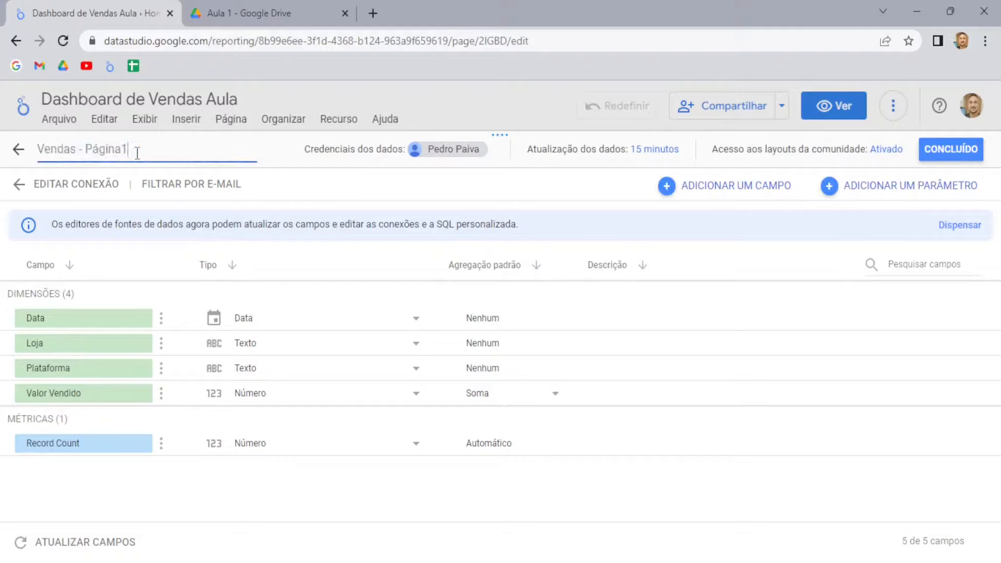
left_click_drag(137, 152, 43, 151)
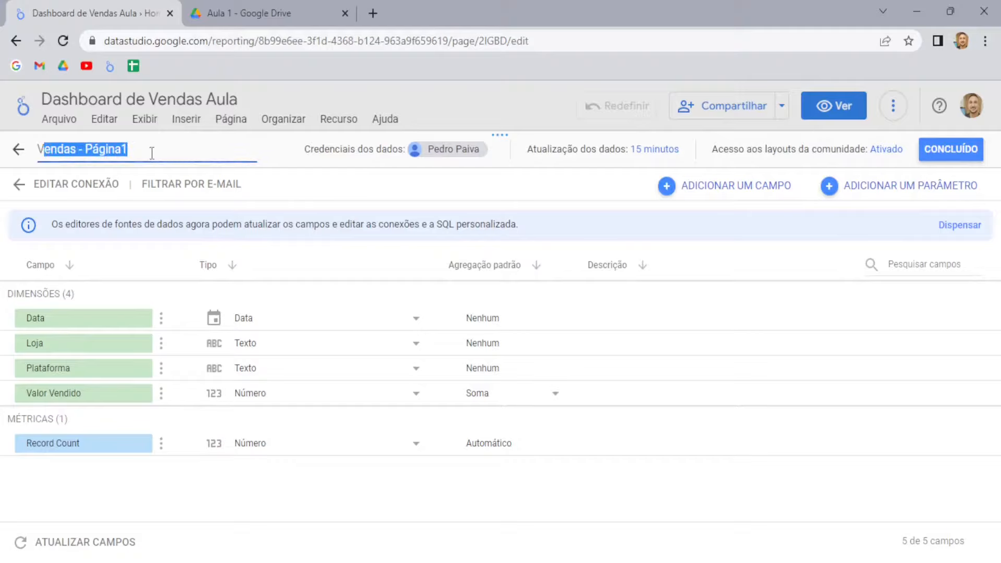
left_click(151, 153)
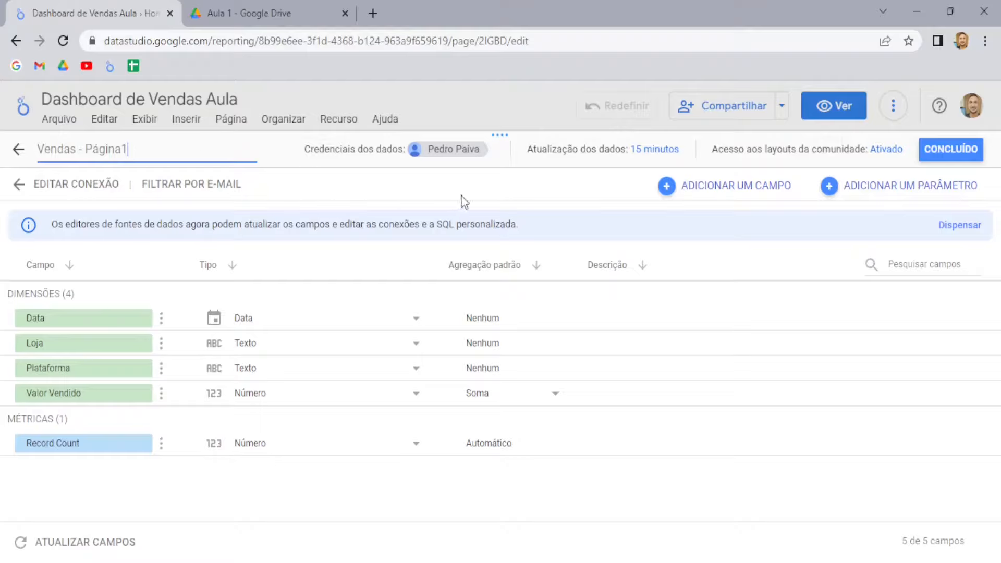
Step: Try the hourly, 4-hour and 12-hour data freshness intervals and apply the 15-minute interval
left_click(567, 151)
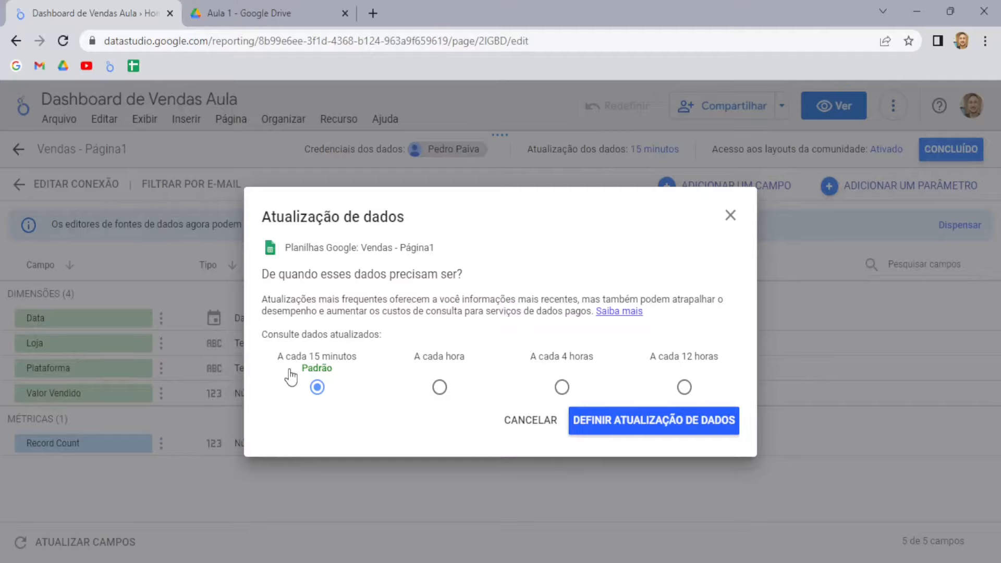
left_click(440, 388)
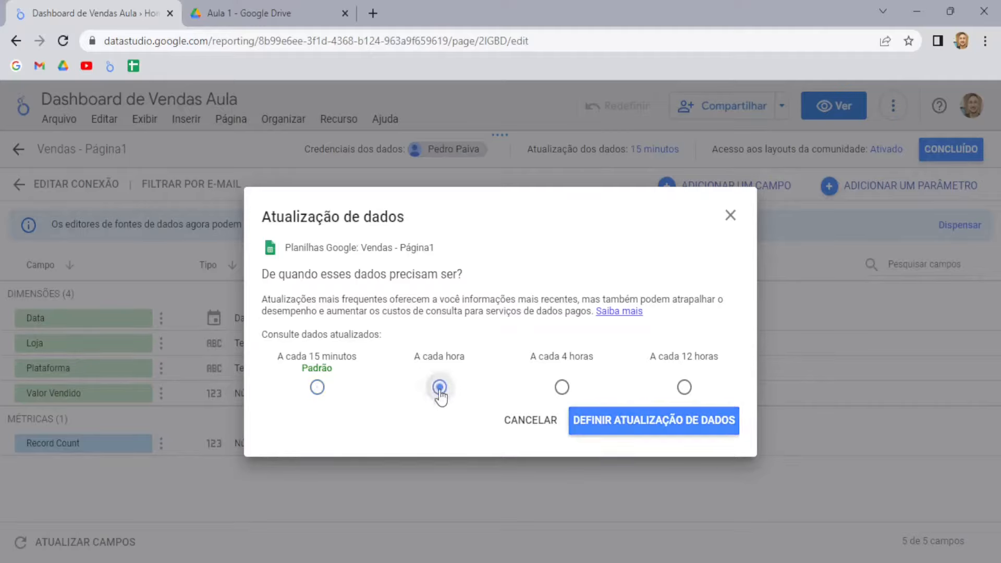
left_click(559, 389)
left_click(682, 388)
left_click(316, 388)
left_click(635, 430)
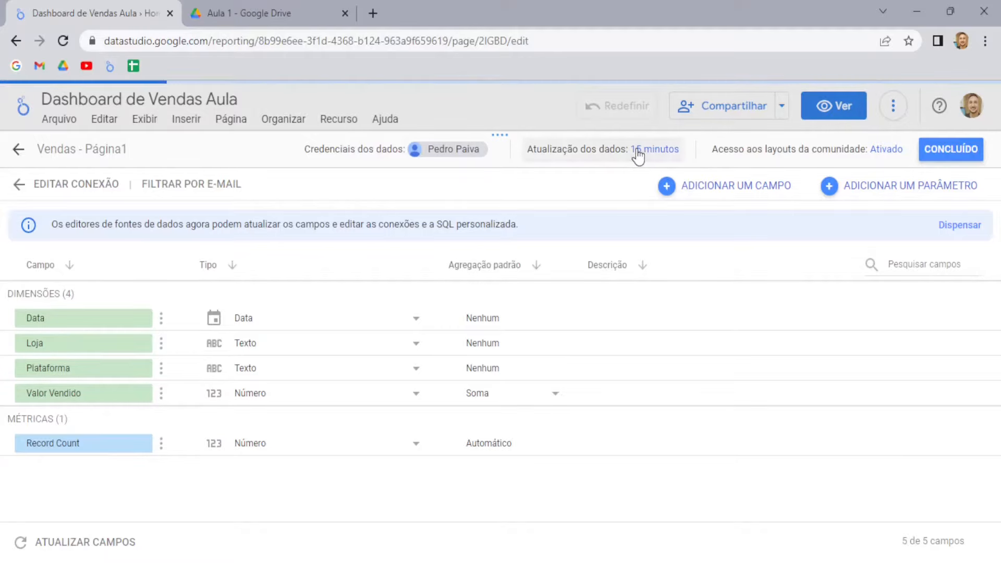
Step: Set the data source's freshness to every hour
left_click(637, 148)
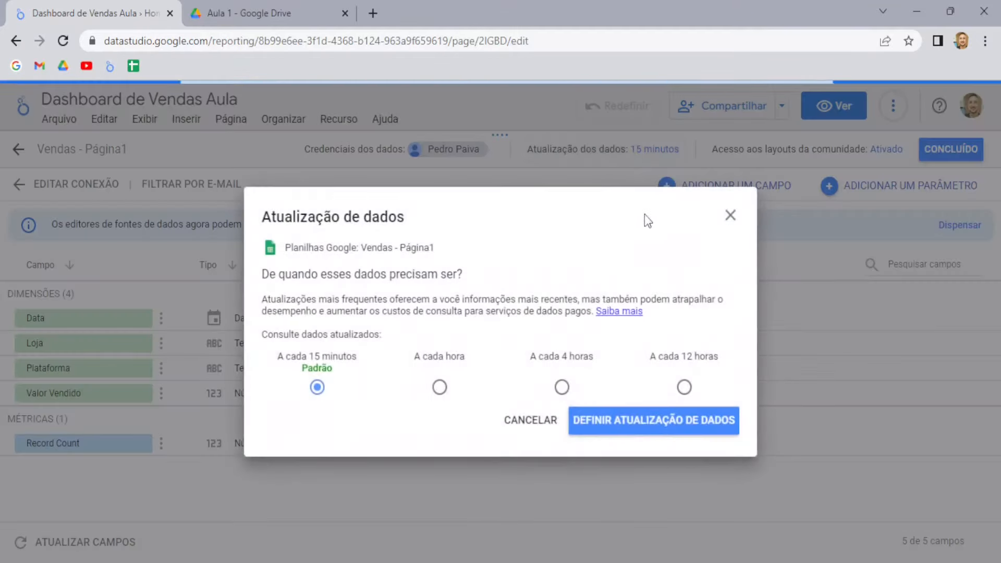
left_click(439, 387)
left_click(648, 423)
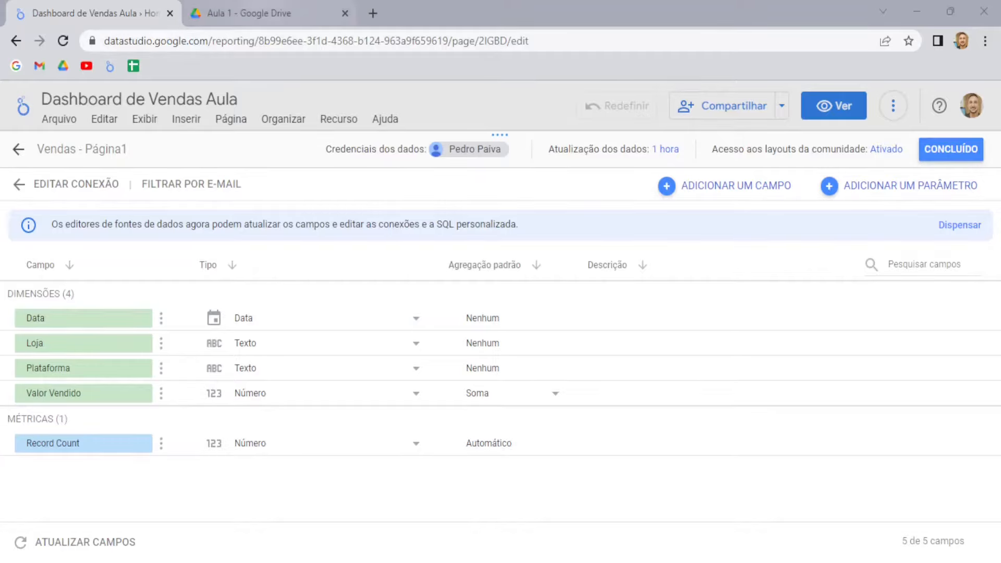
Step: Open the Vendas spreadsheet from the Aula 1 folder in Google Drive, and return to the data source fields
left_click(265, 4)
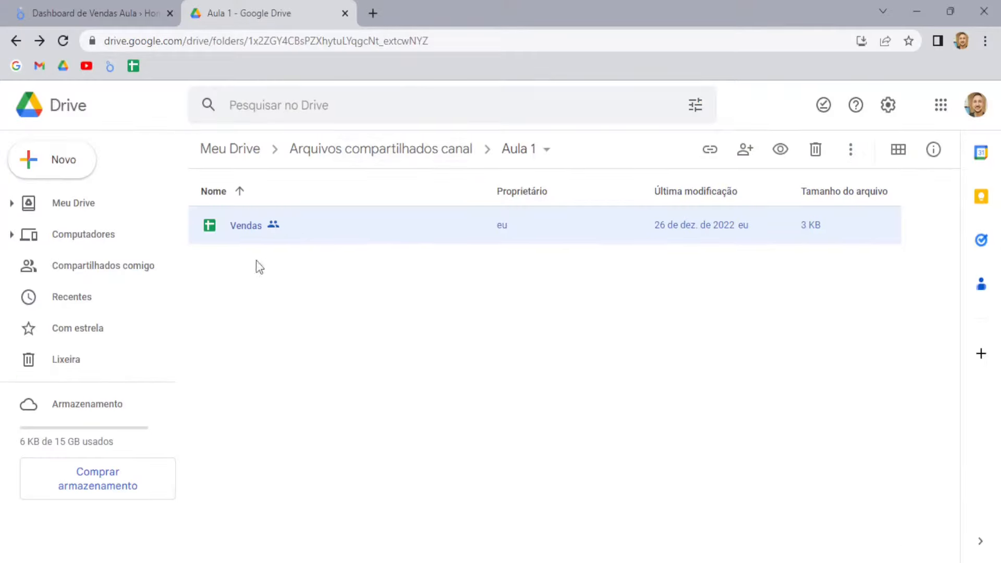
double_click(262, 229)
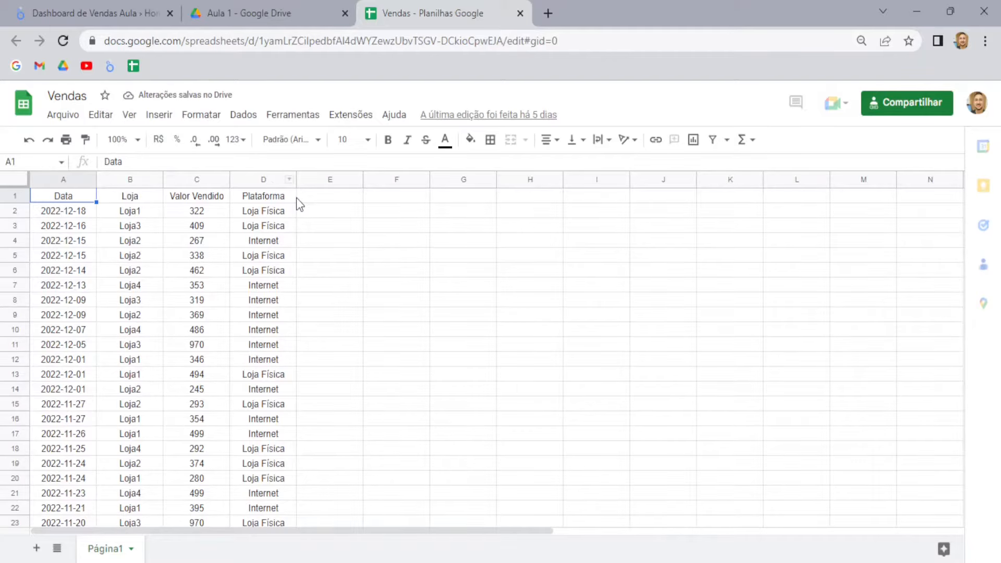
left_click(133, 2)
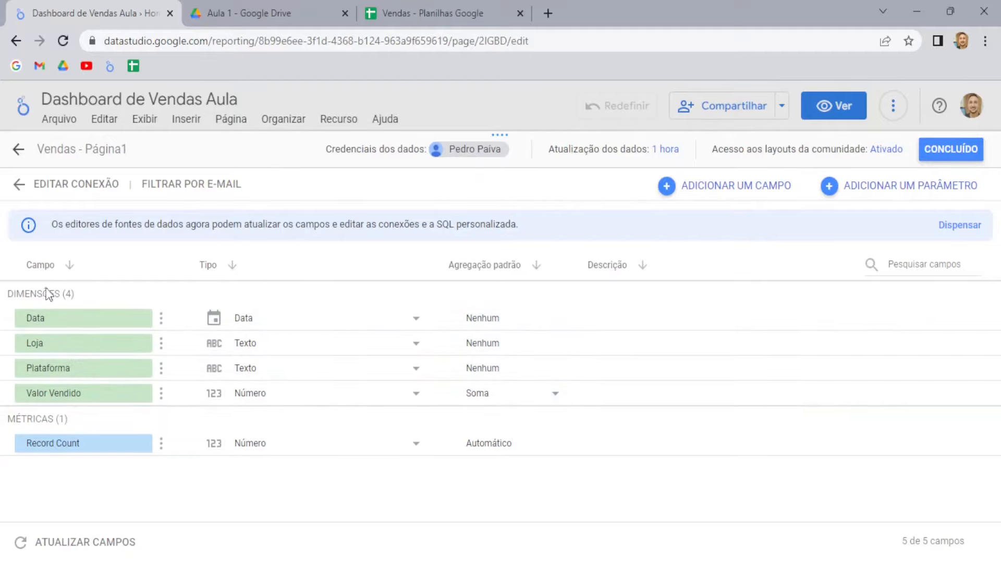
Step: Examine the data types available for the Data field without changing its type
left_click(41, 318)
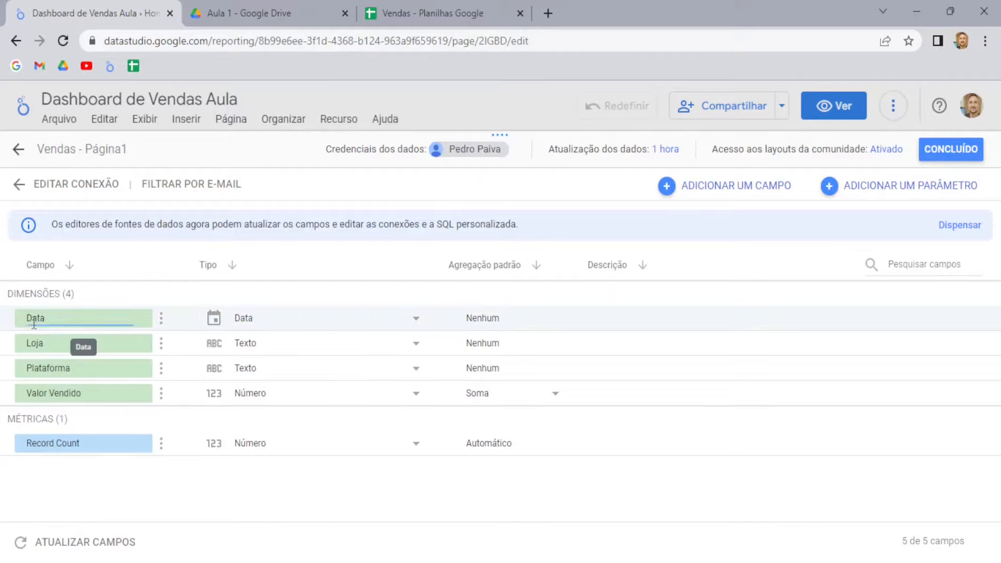
left_click(290, 326)
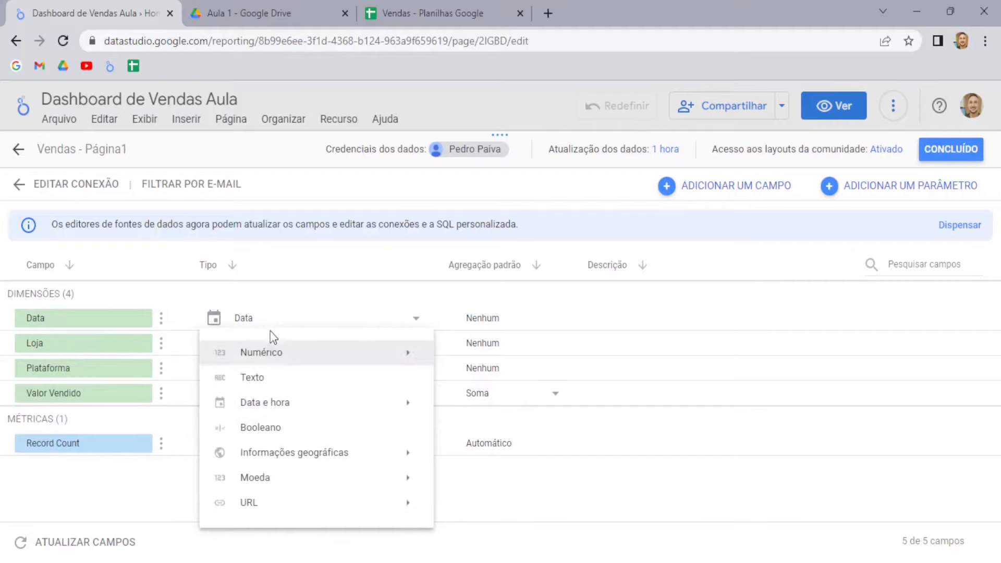
left_click(259, 295)
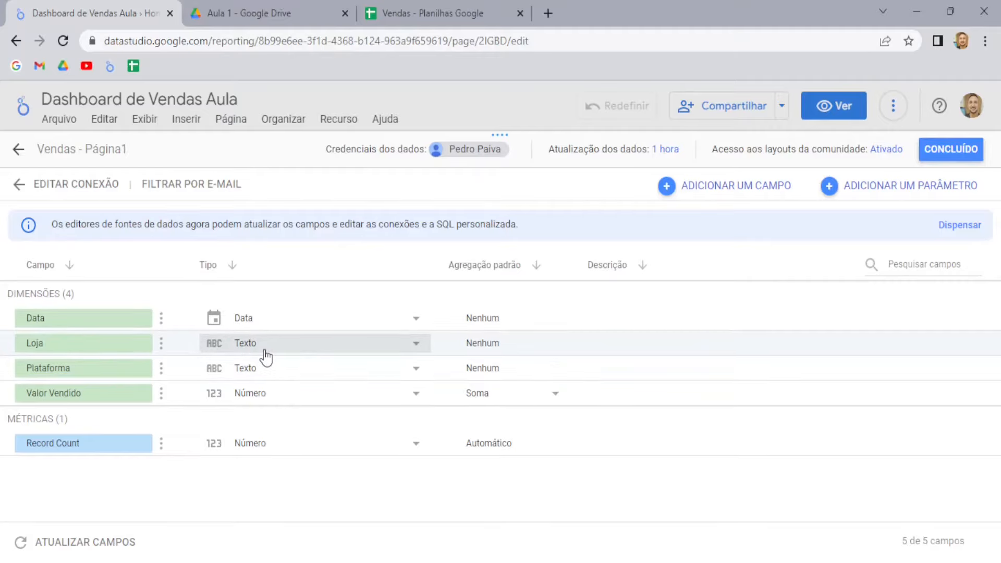
Step: Change the Valor Vendido field's type to the currency BRL - Real brasileiro (R$)
left_click(88, 399)
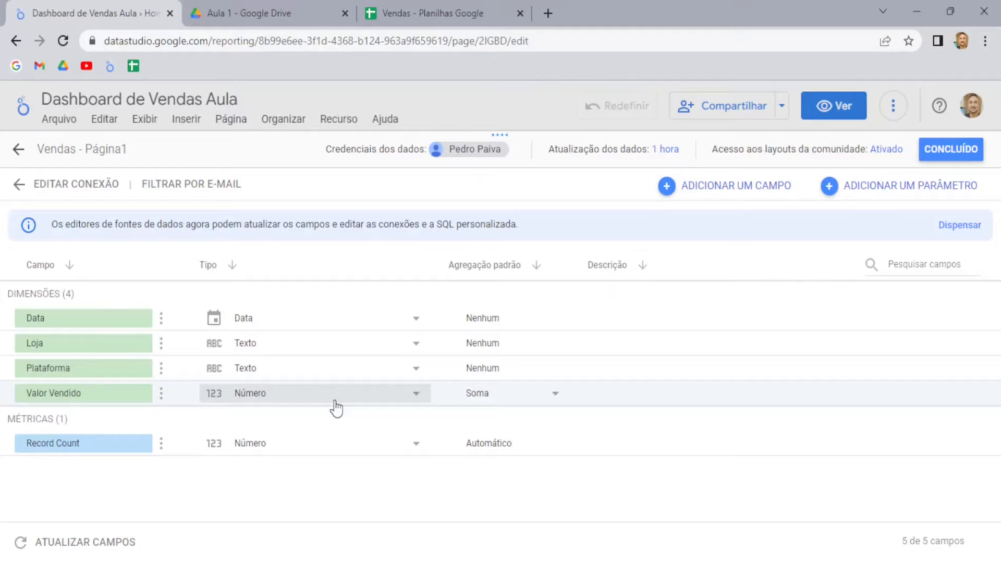
left_click(367, 402)
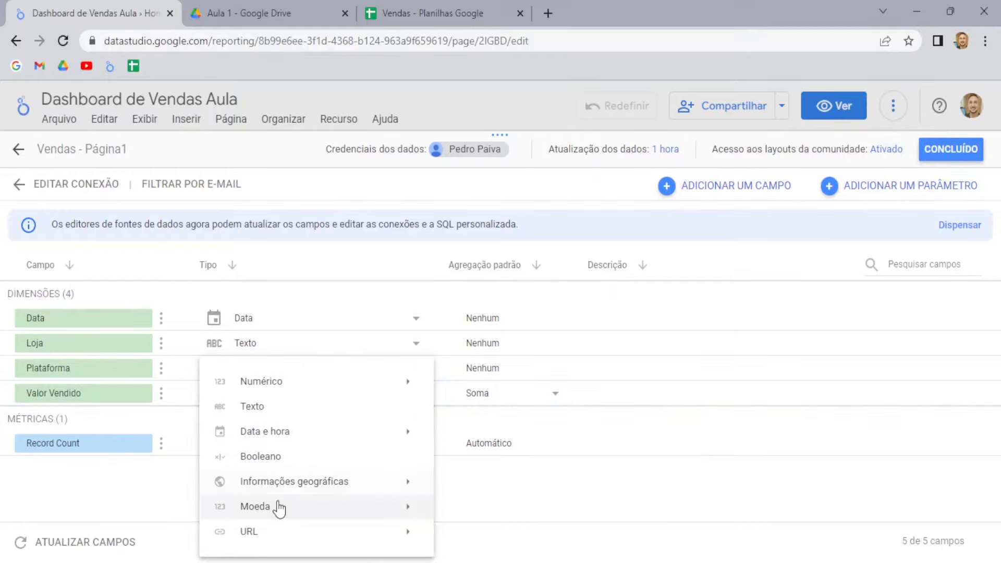
mouse_move(280, 507)
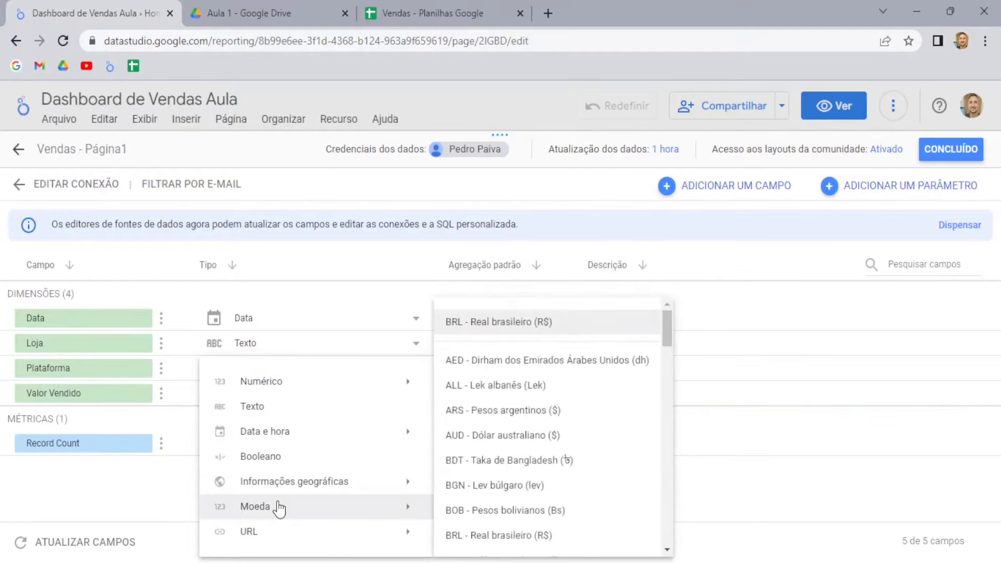
left_click(519, 535)
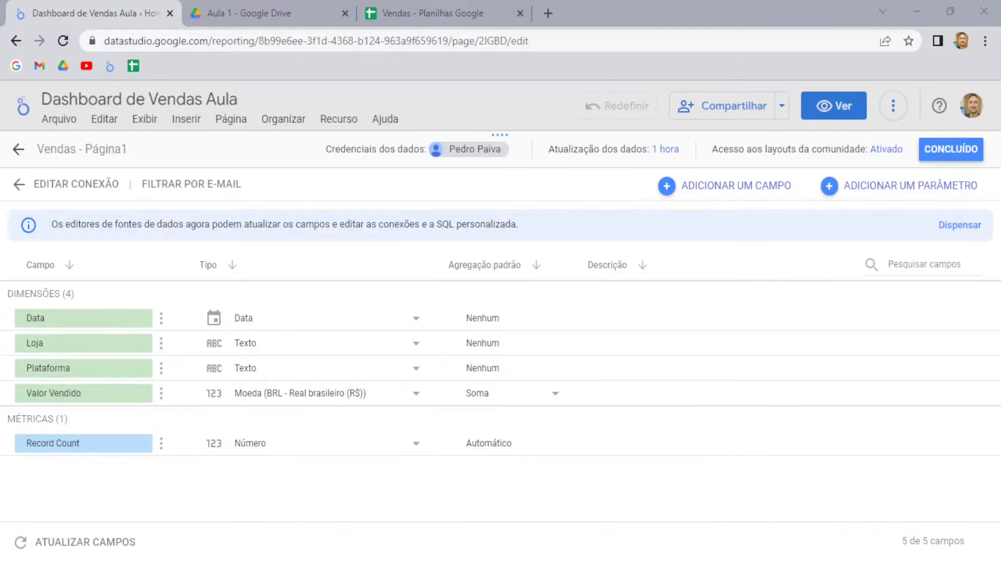
Step: Switch to the Vendas spreadsheet and set the Valor Vendido in cell C3 to 500
left_click(433, 13)
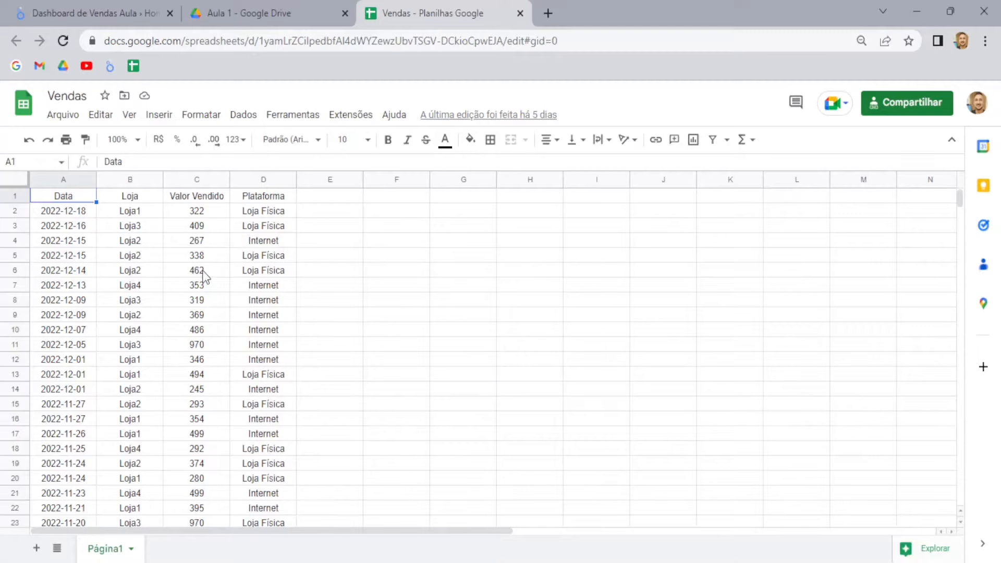
left_click(200, 229)
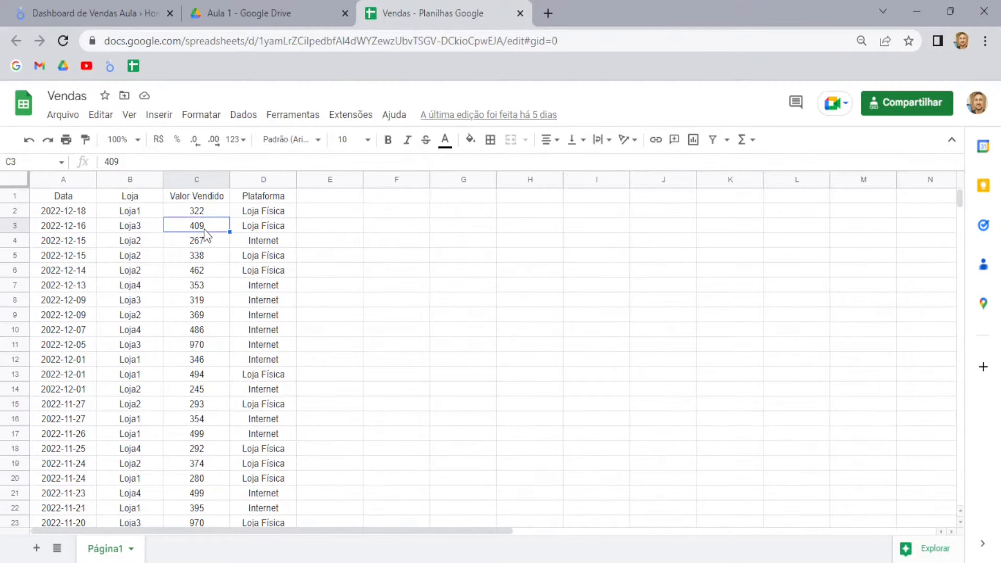
type("500")
key("Return")
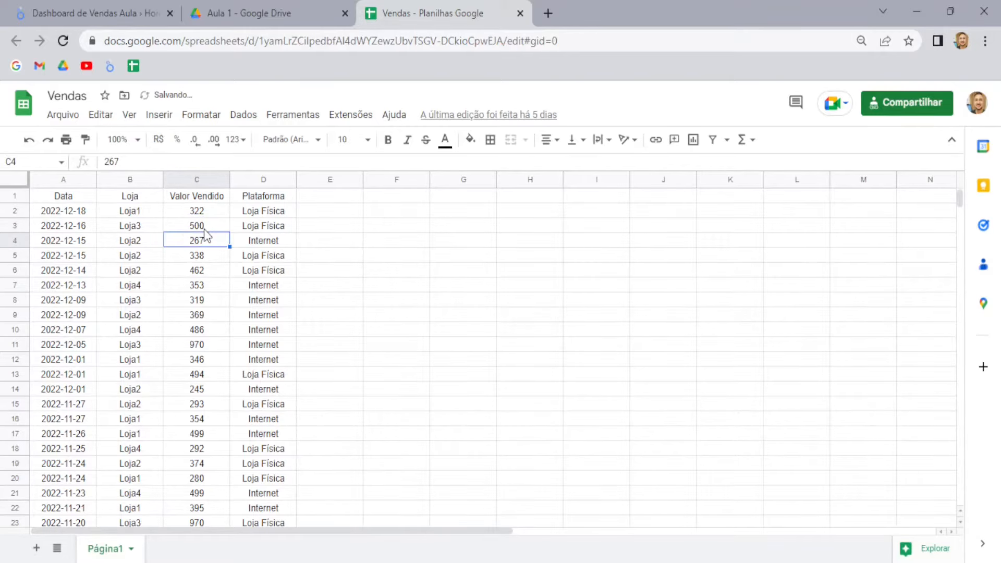
Step: Return to the dashboard's data source and check its data freshness interval without changing it
left_click(93, 1)
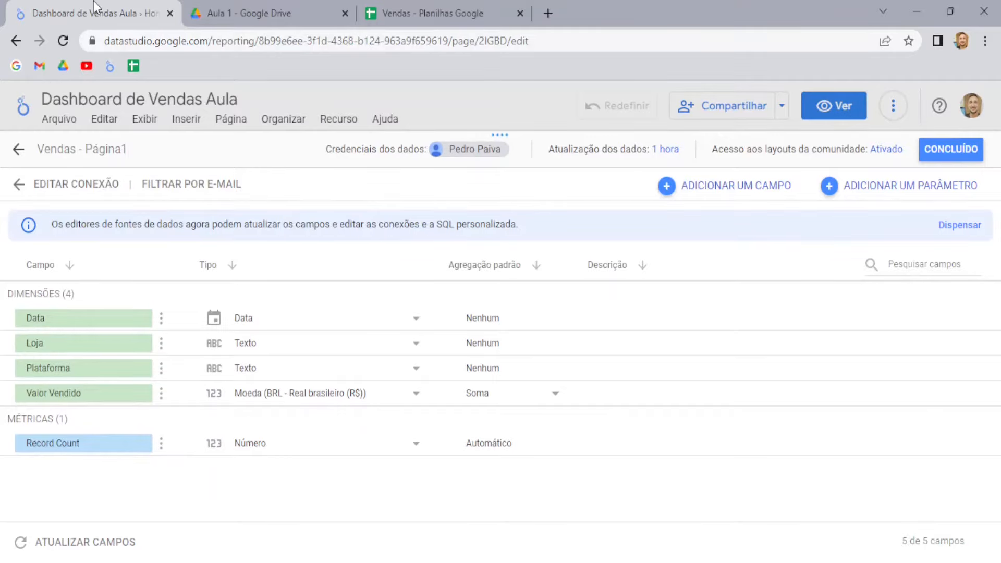
left_click(614, 152)
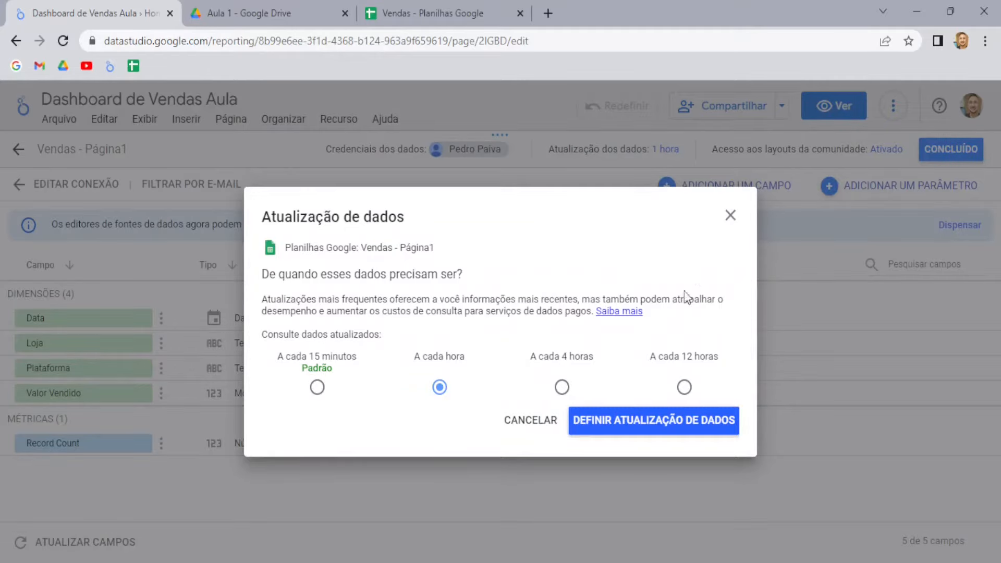
left_click(730, 216)
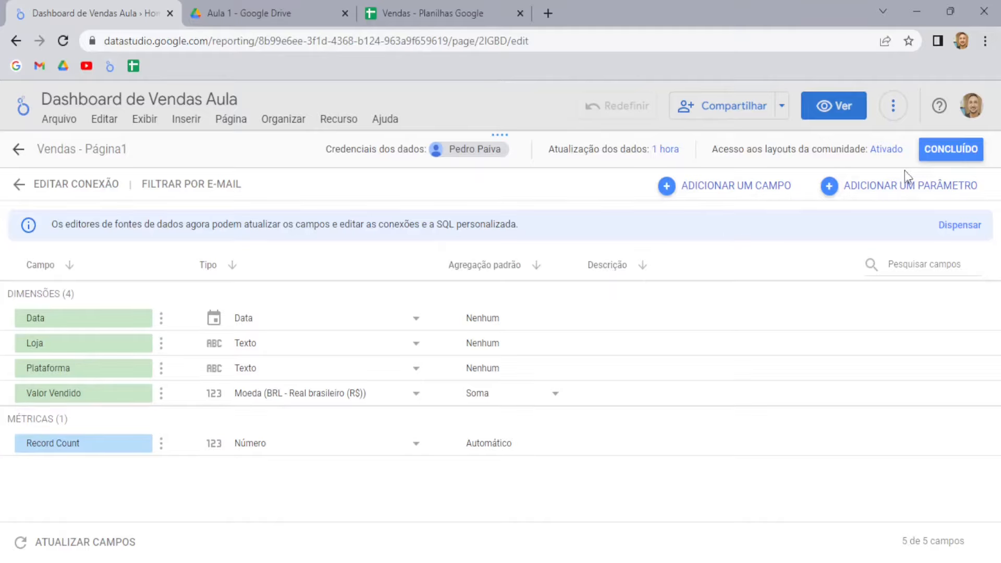
Step: Finish editing the data source, close the data source list and refresh the dashboard's data
left_click(941, 155)
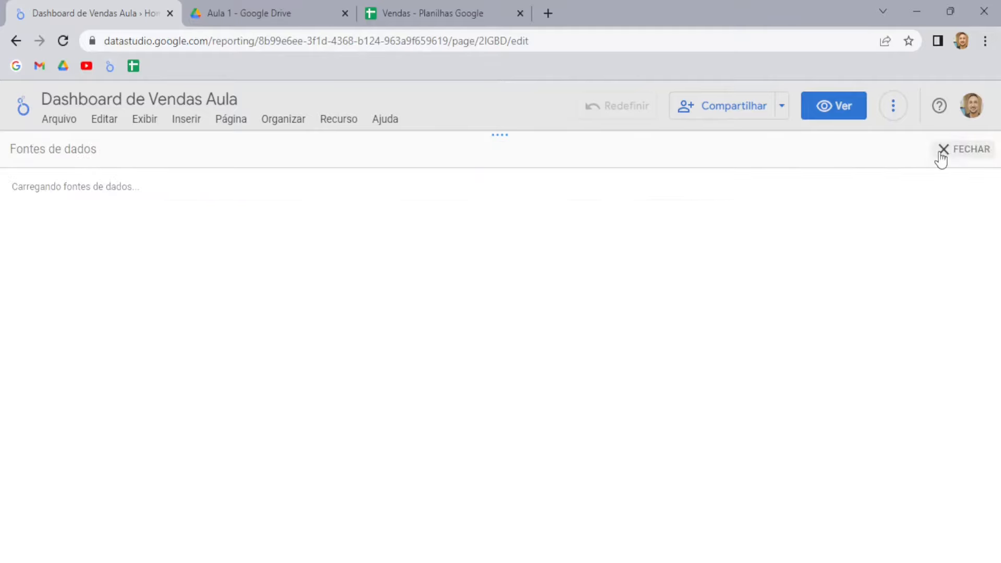
left_click(951, 152)
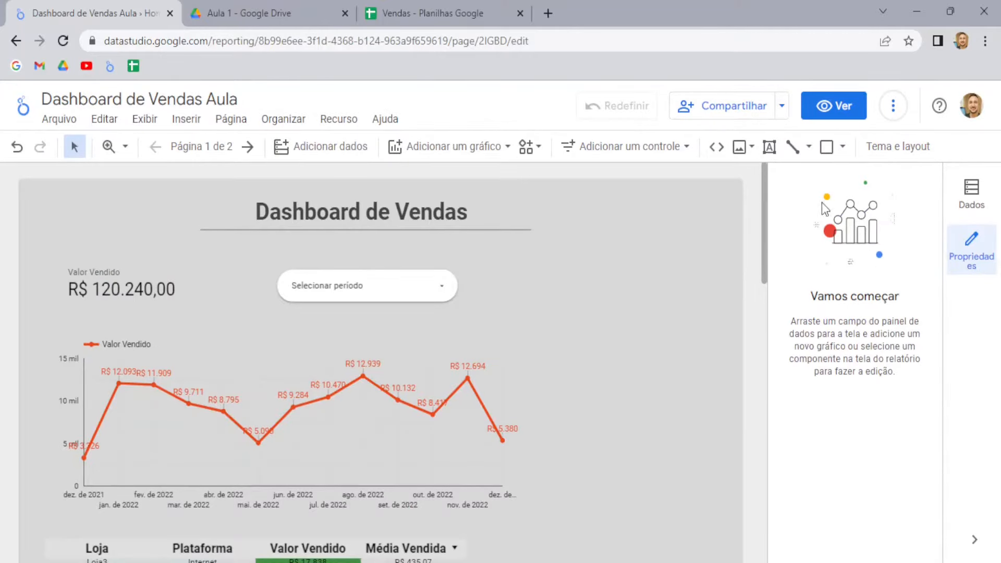
left_click(891, 111)
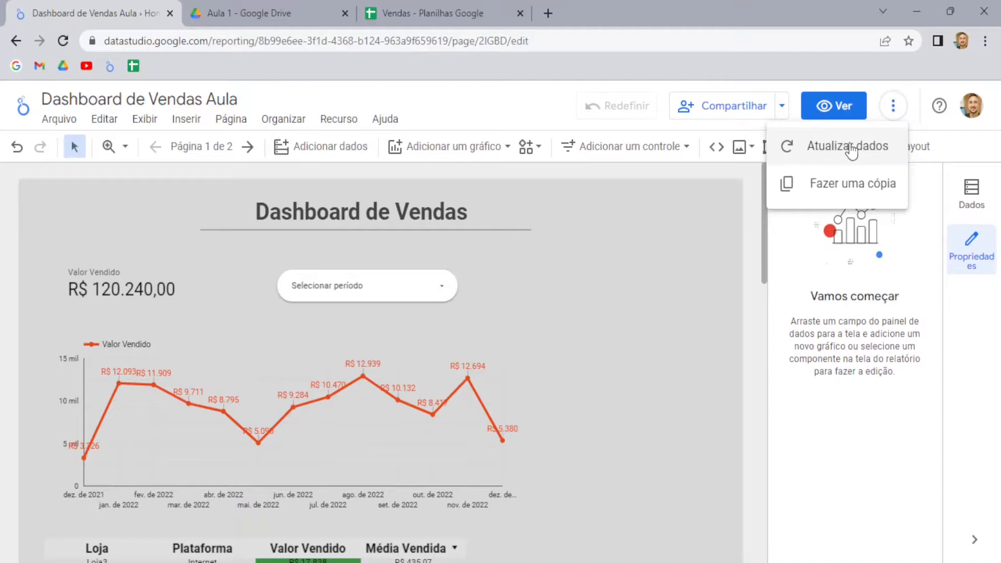
left_click(830, 149)
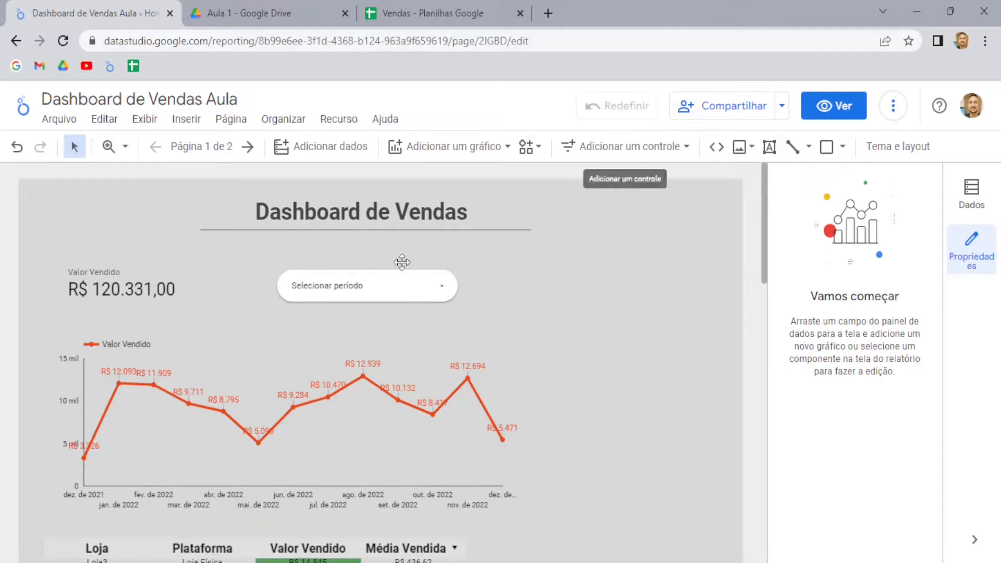
scroll(548, 316, "down", 10)
scroll(562, 304, "up", 10)
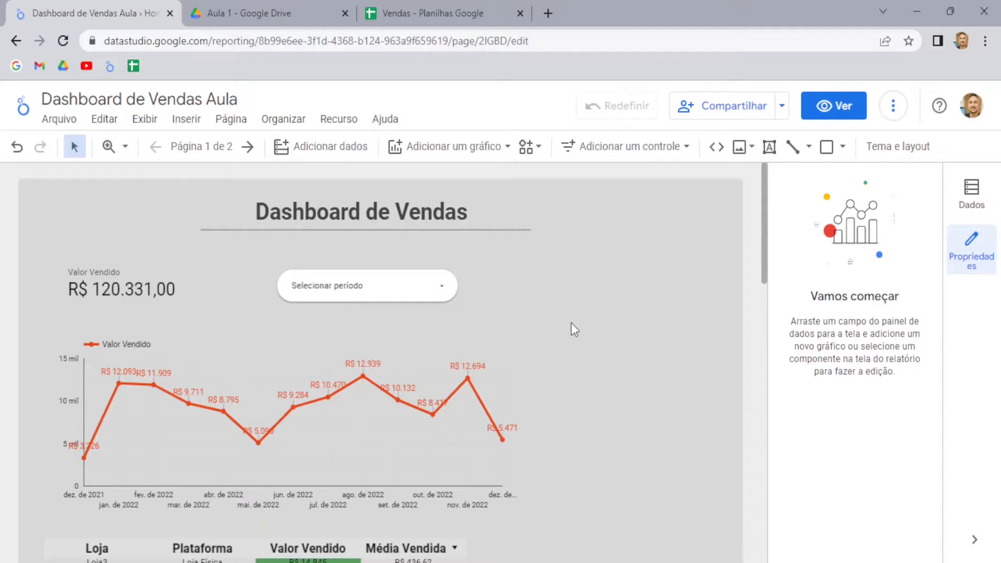
Step: Open the report's Vendas - Página1 data source for editing to view its field list
left_click(338, 120)
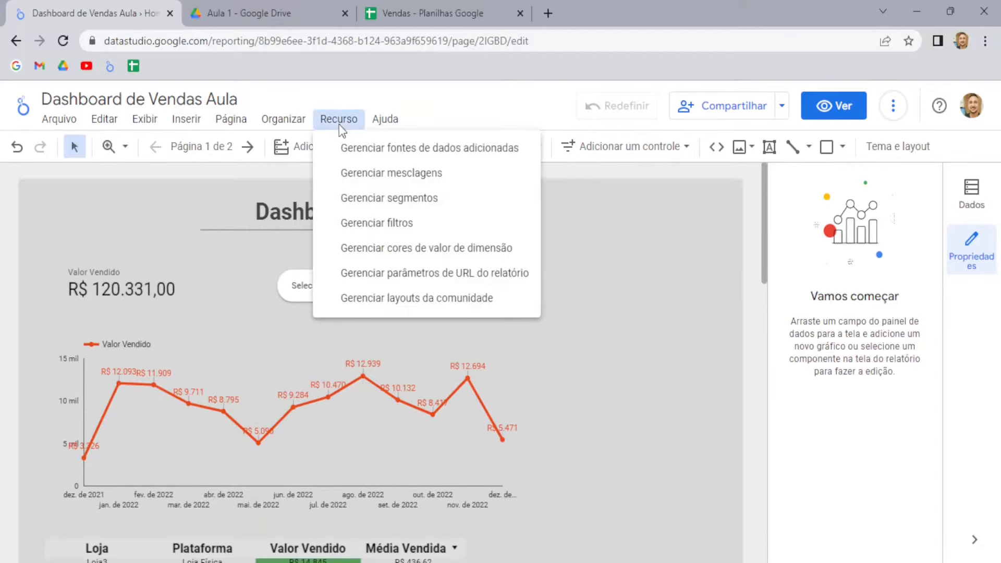
left_click(379, 148)
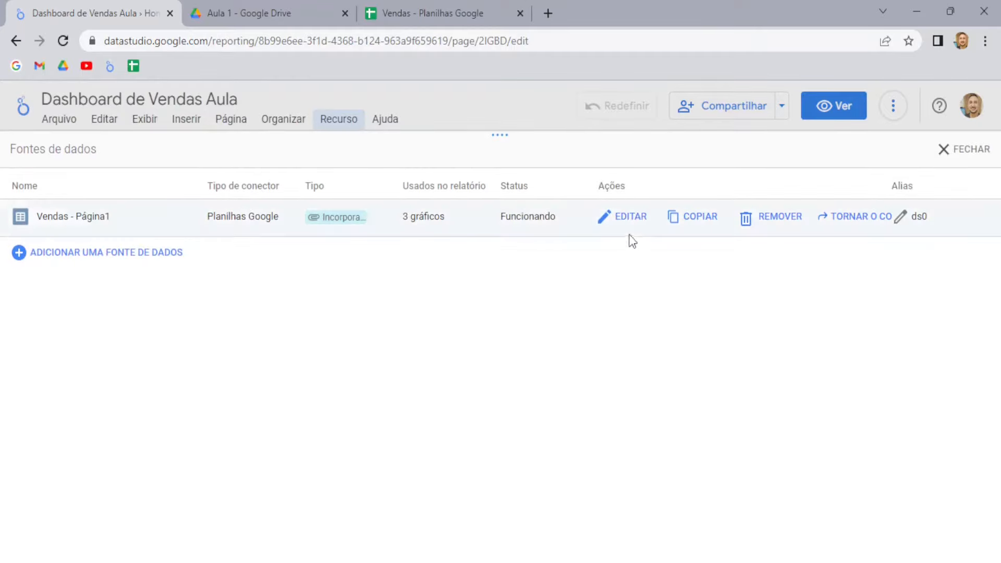
left_click(630, 217)
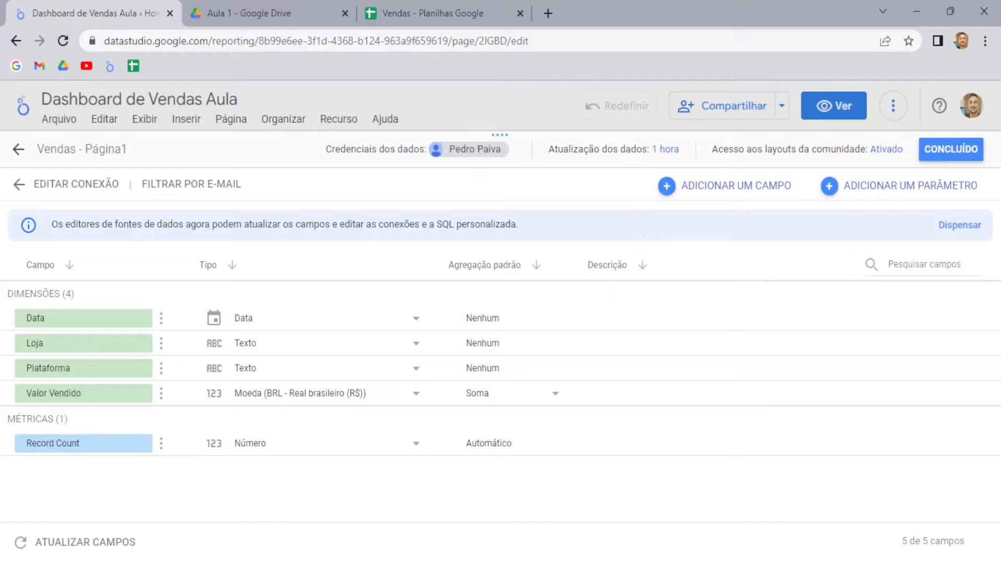
Step: Switch to the Vendas spreadsheet and add the column header Plataforma2 in cell E1
left_click(460, 14)
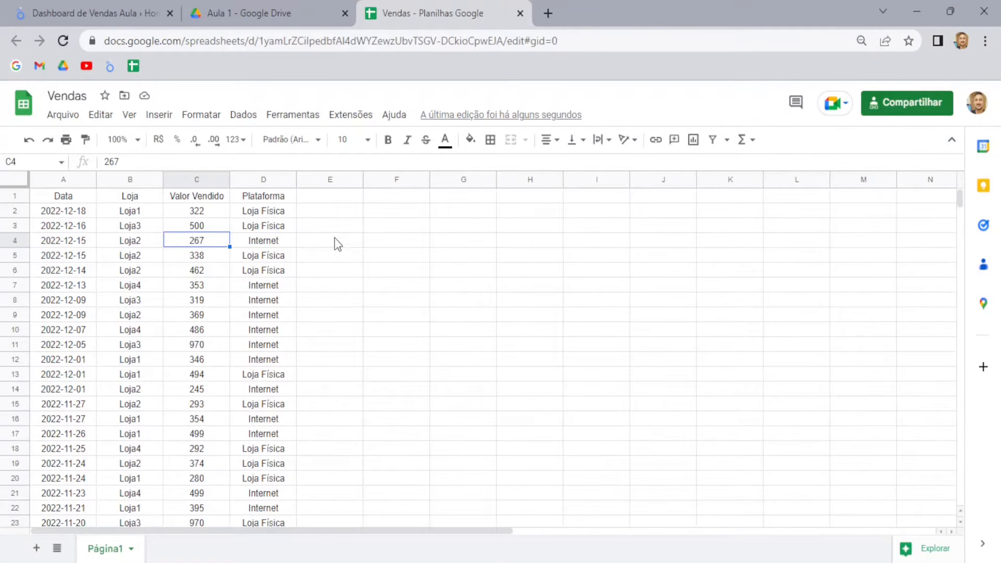
left_click(325, 200)
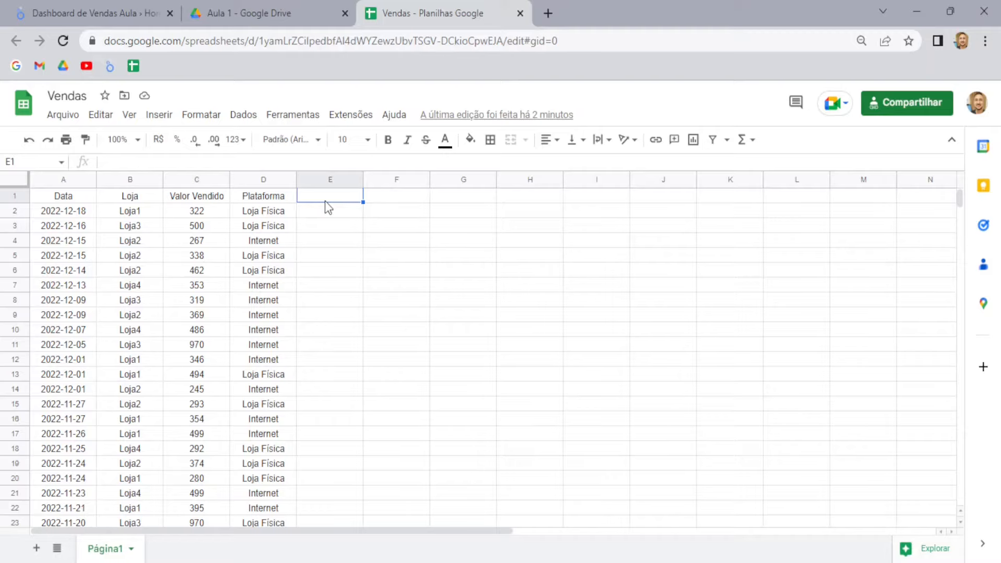
type("Pla")
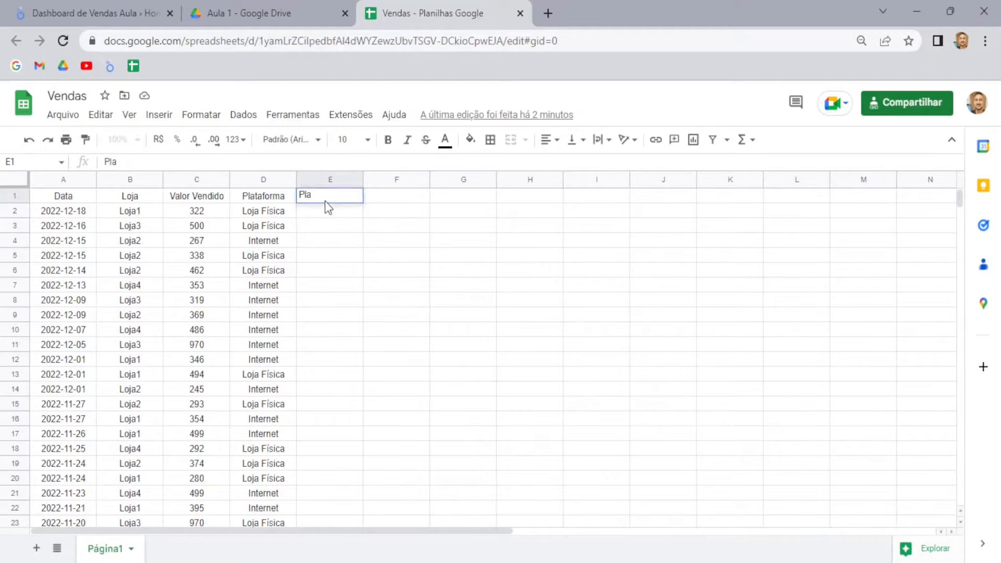
type("taforma2")
key("Return")
Step: Copy all the Plataforma values from D2:D301 into the Plataforma2 column, starting at cell E2
left_click(276, 215)
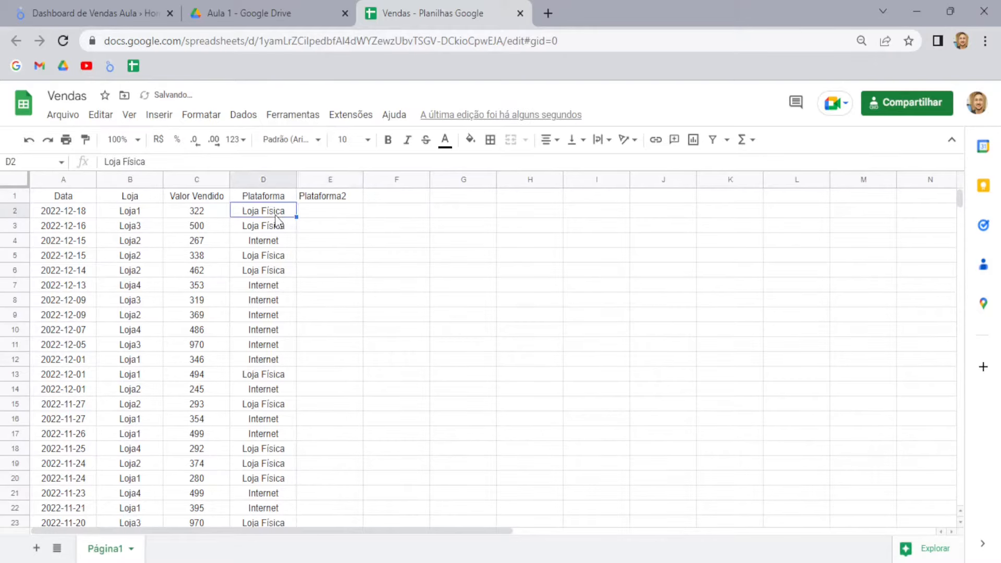
key("ctrl+shift+Down")
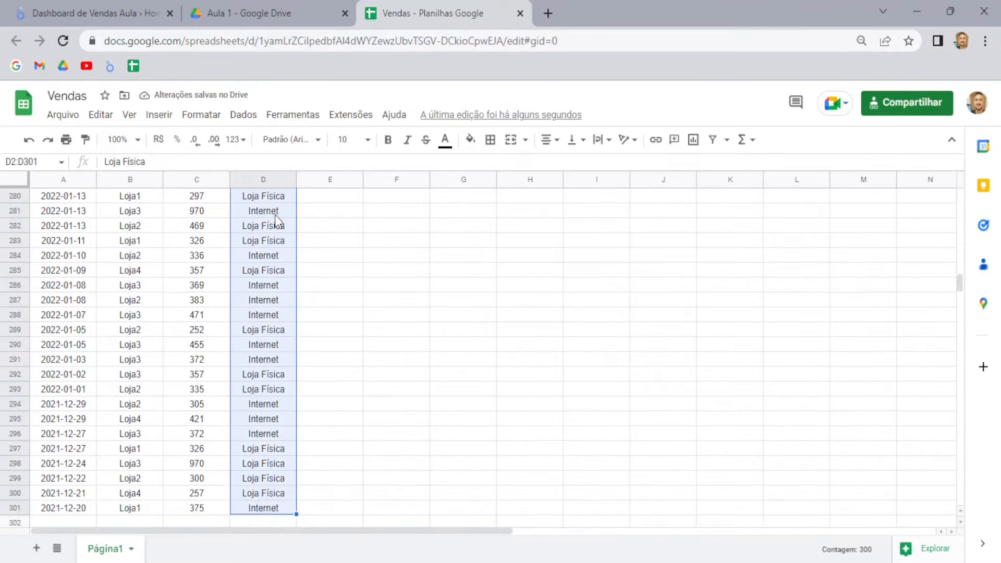
key("ctrl+c")
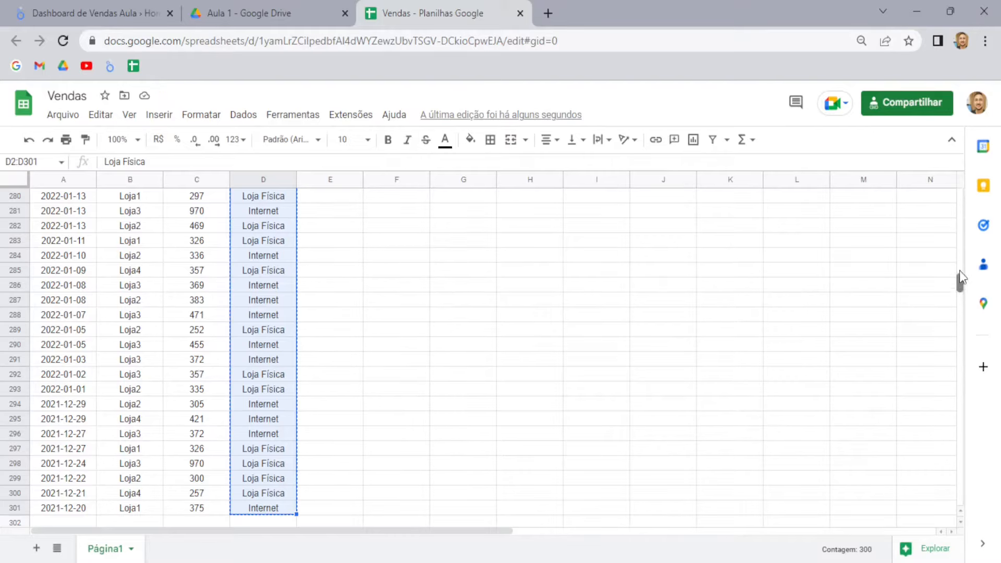
left_click_drag(959, 278, 954, 177)
left_click(334, 212)
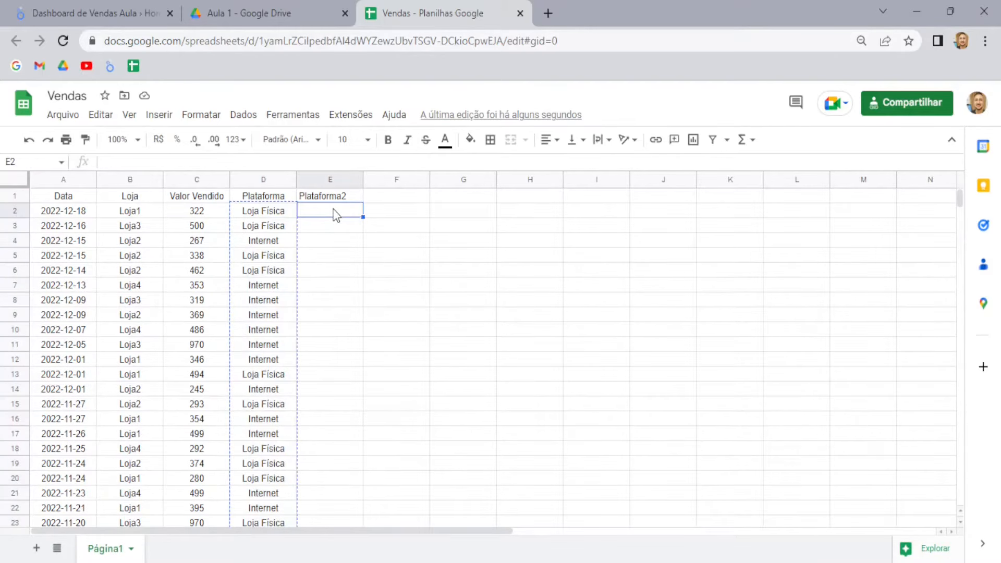
key("ctrl+v")
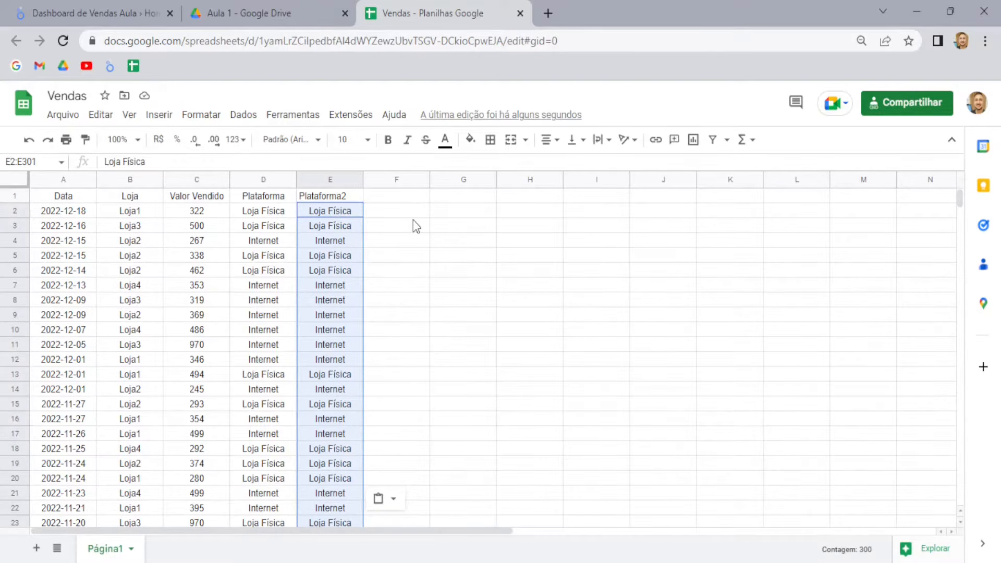
Step: Return to the dashboard, finish editing the data source and close the data source list
left_click(92, 2)
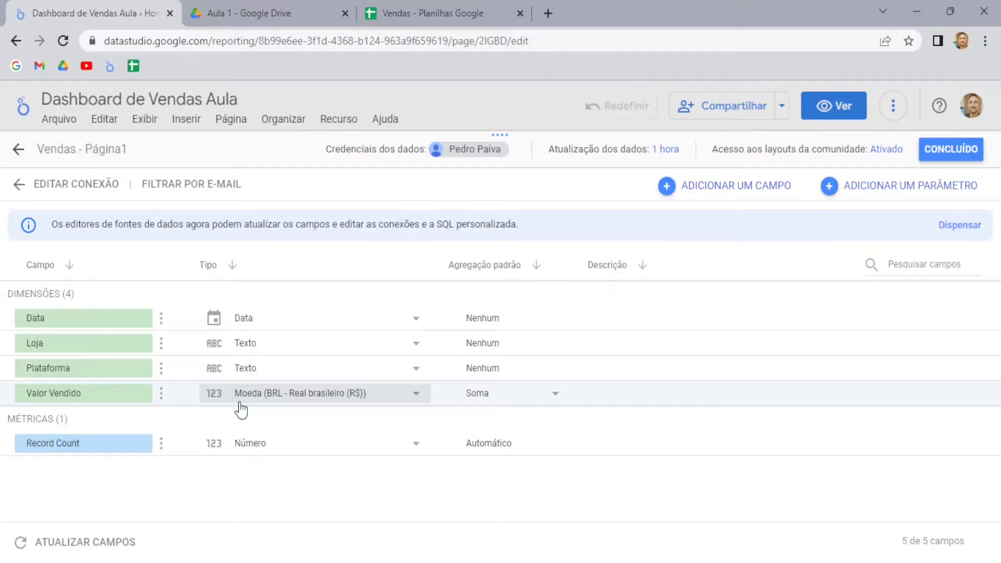
left_click(970, 150)
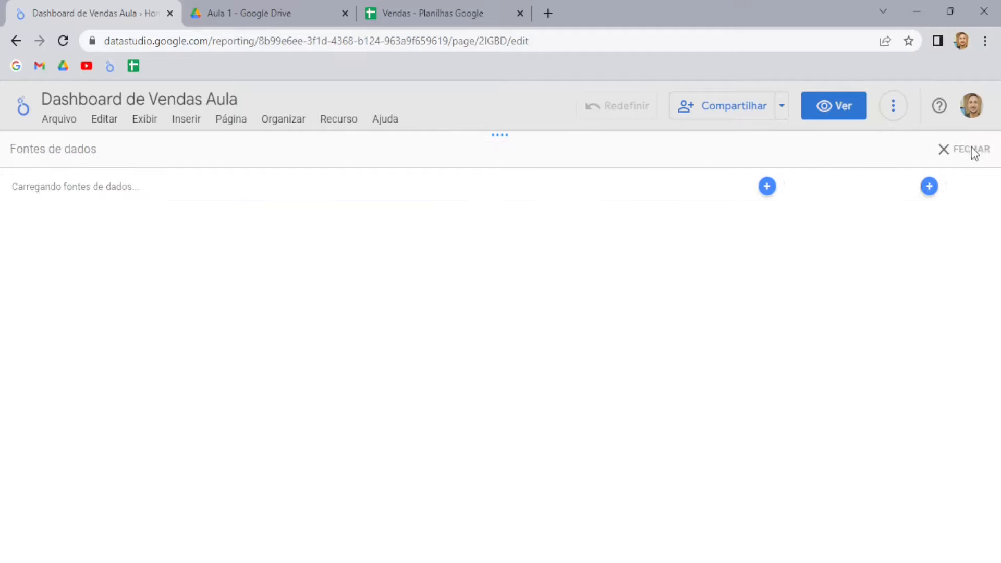
left_click(969, 150)
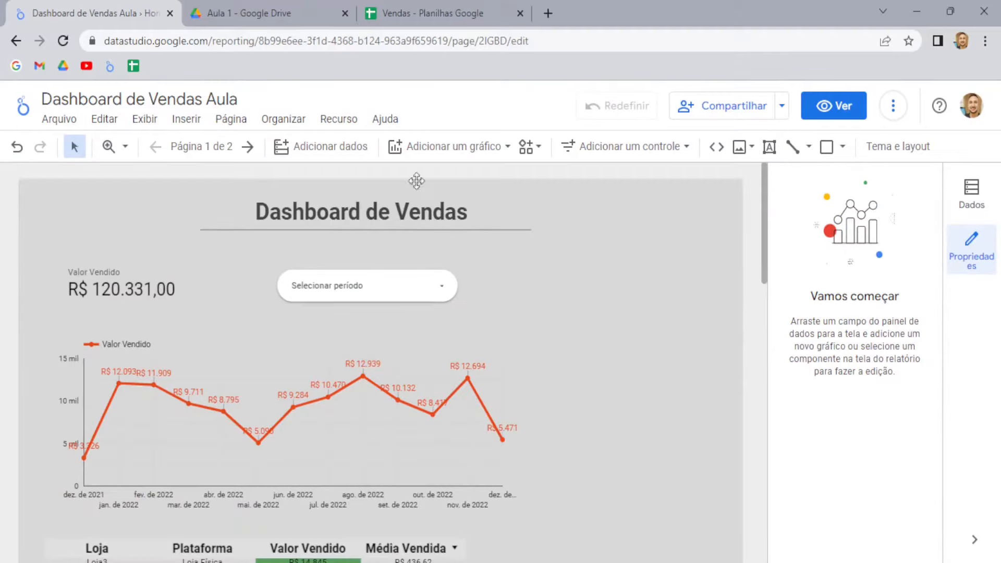
Step: Reopen the Vendas - Página1 data source, refresh its fields and apply the connection change that adds Plataforma2
left_click(339, 119)
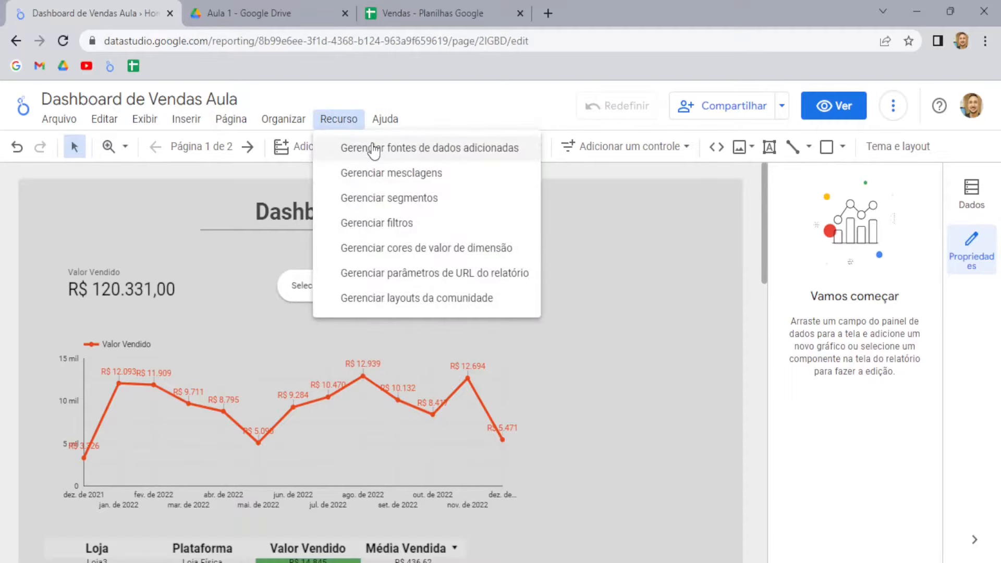
left_click(441, 148)
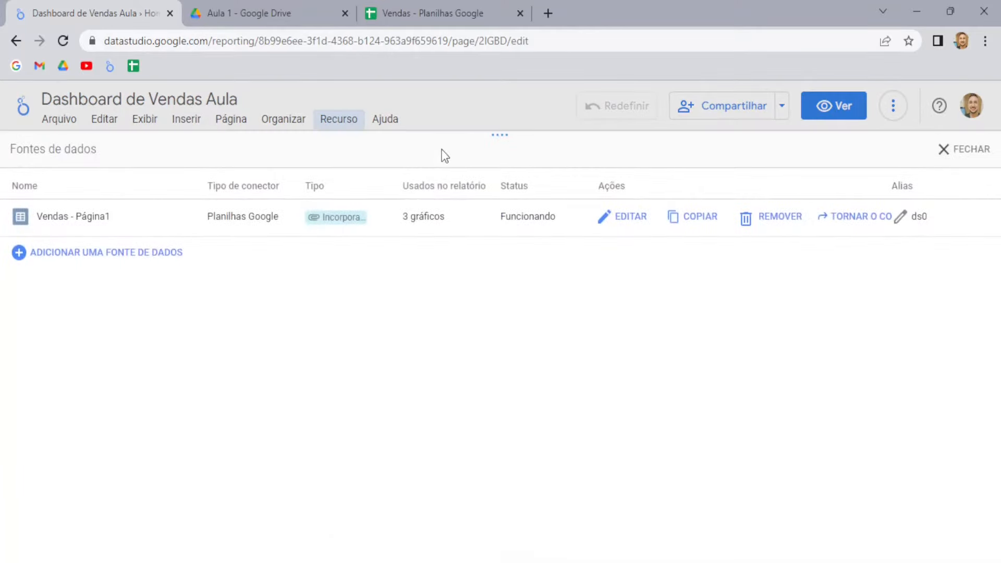
left_click(632, 216)
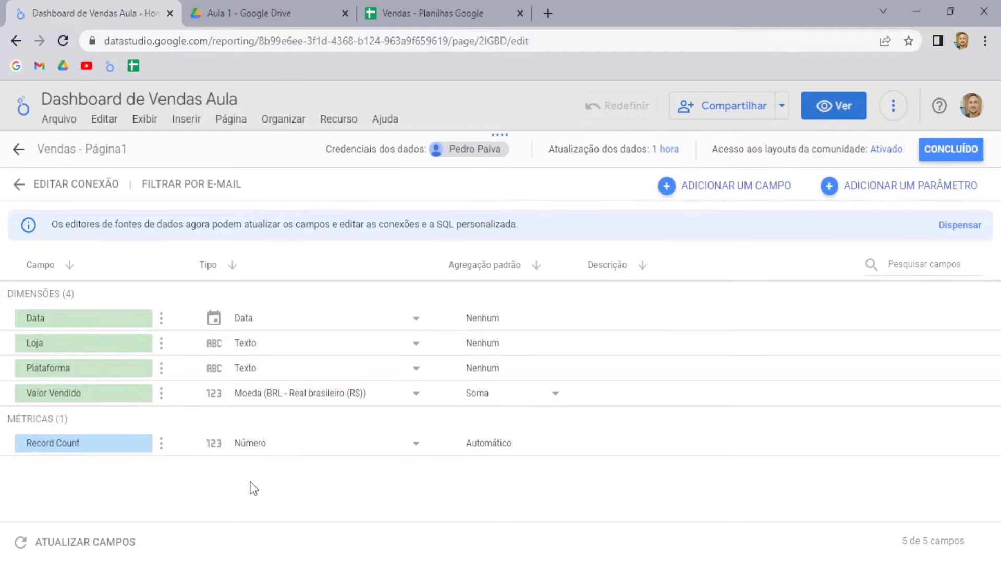
left_click(60, 547)
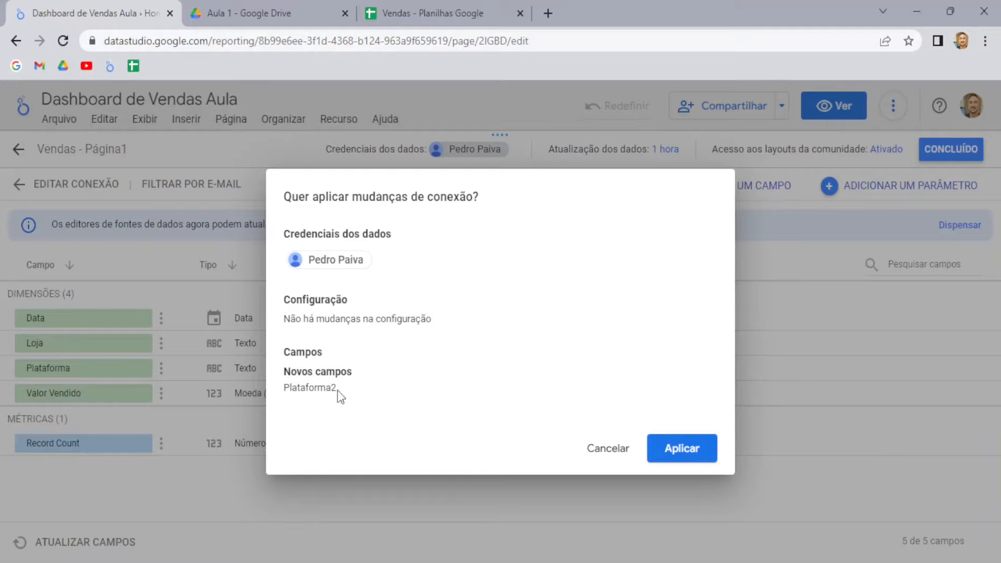
left_click_drag(336, 390, 284, 388)
left_click(679, 449)
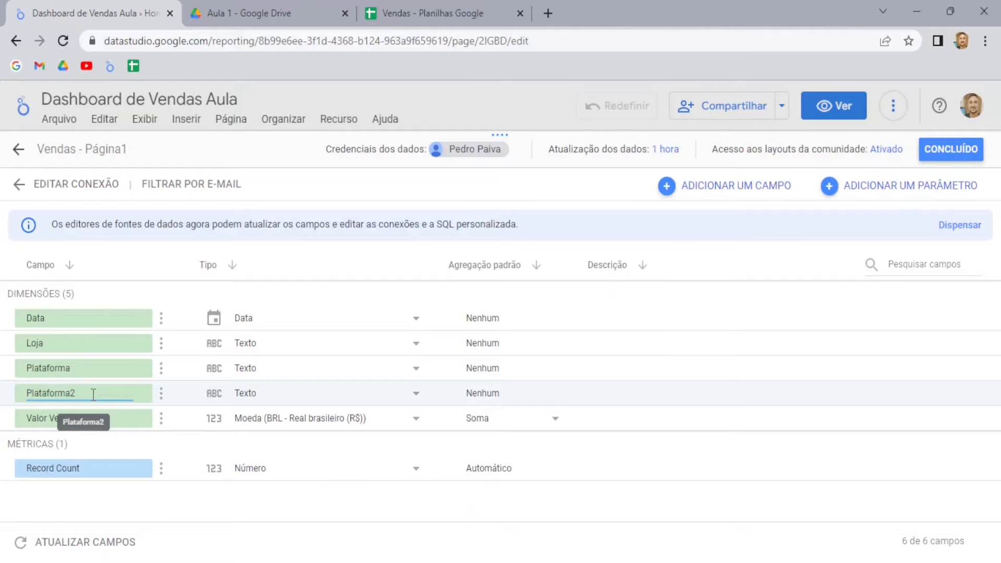
Step: Switch to the Vendas spreadsheet and rename the Valor Vendido header in cell C1 to Valor em Real
left_click(417, 13)
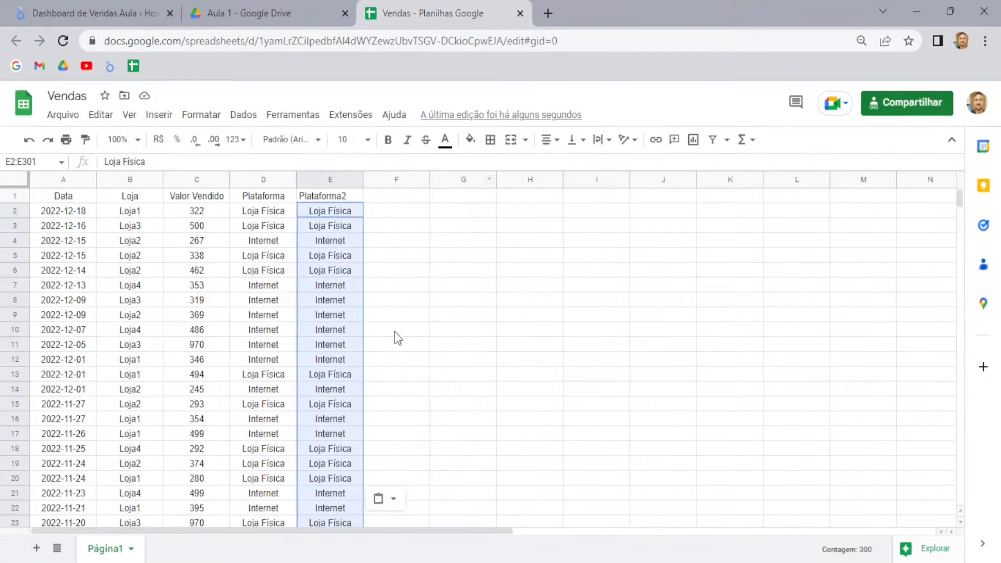
left_click(209, 196)
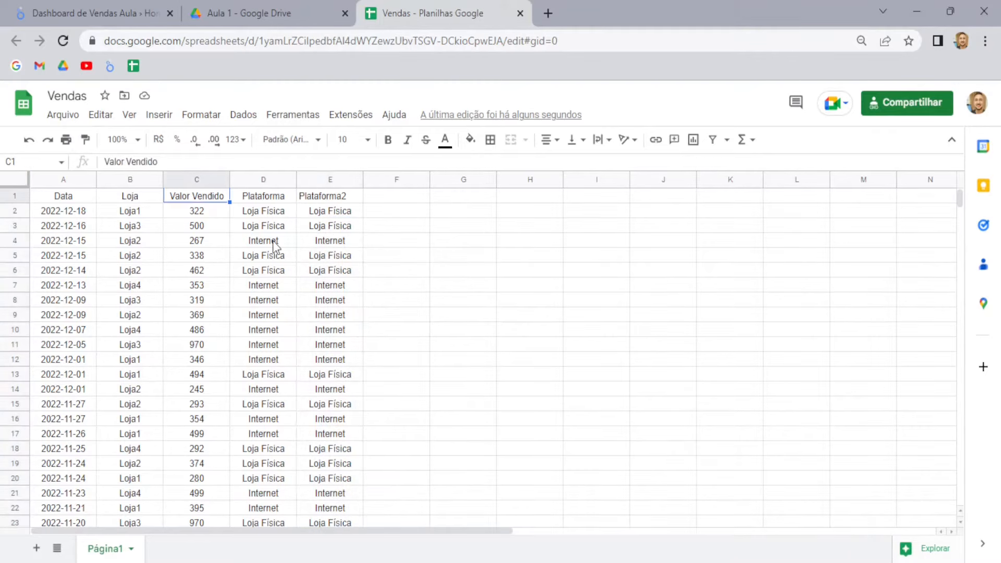
type("Valo")
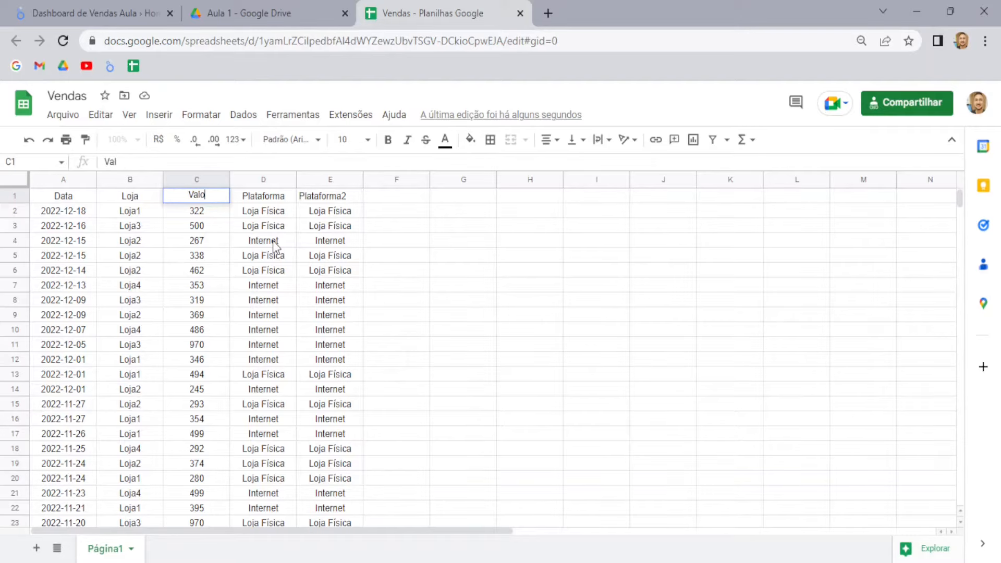
type("r em Real")
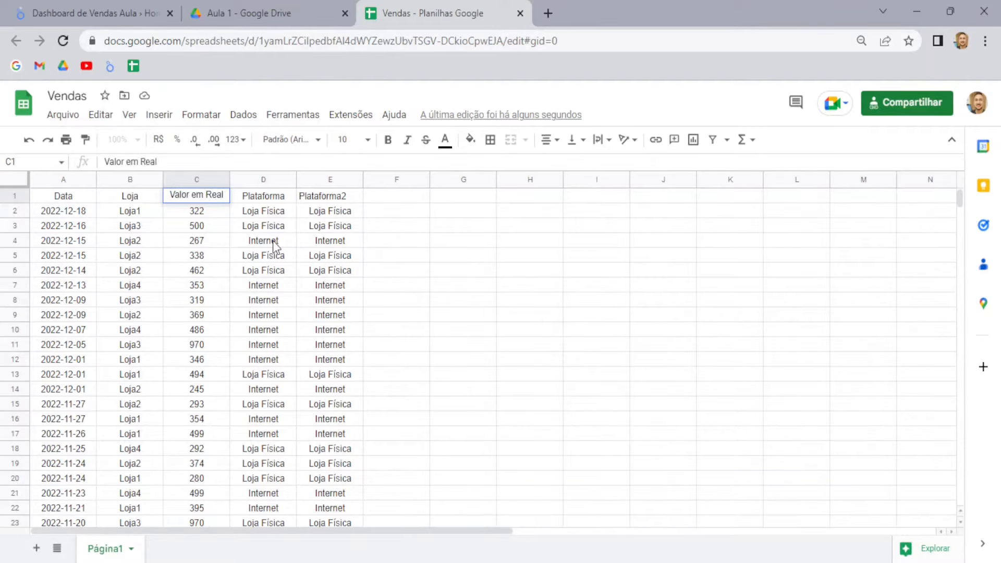
key("Return")
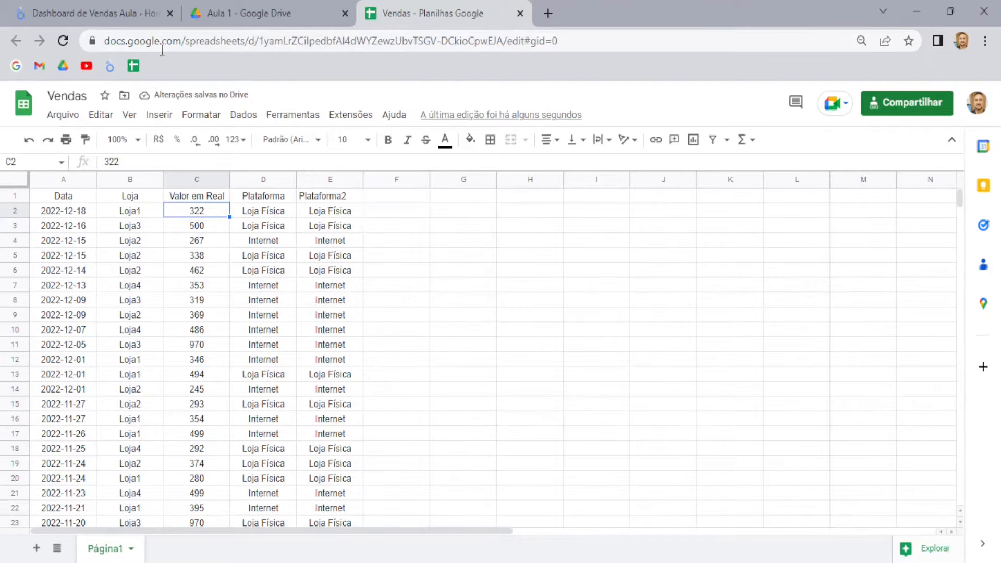
Step: Return to the dashboard, close the data source editor and list, and refresh the report's data
left_click(104, 8)
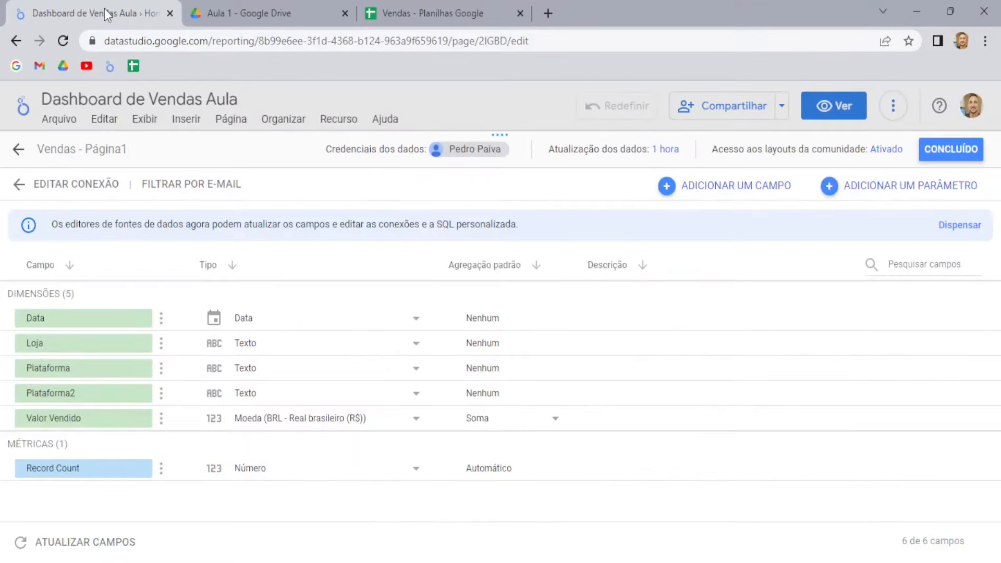
left_click(953, 151)
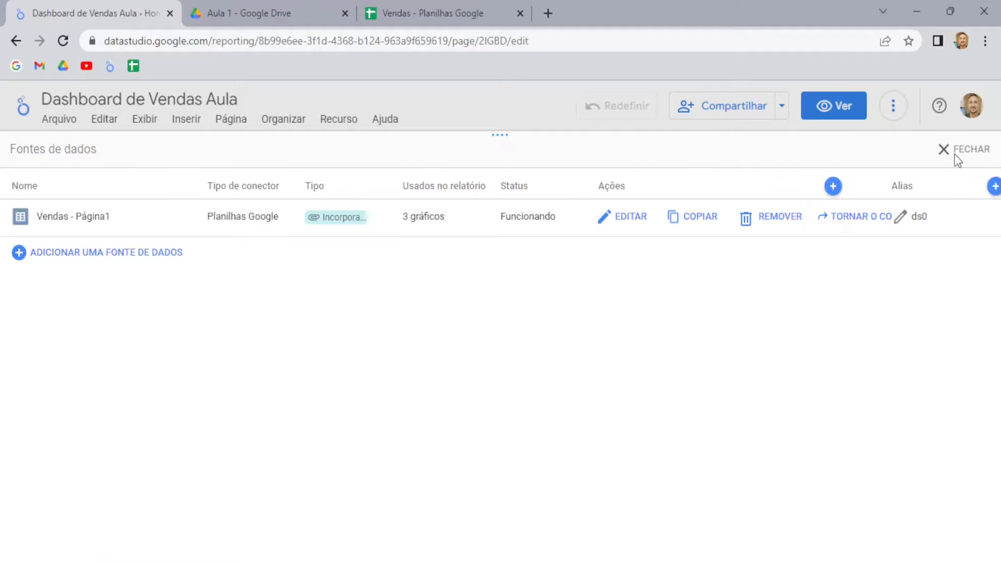
left_click(958, 150)
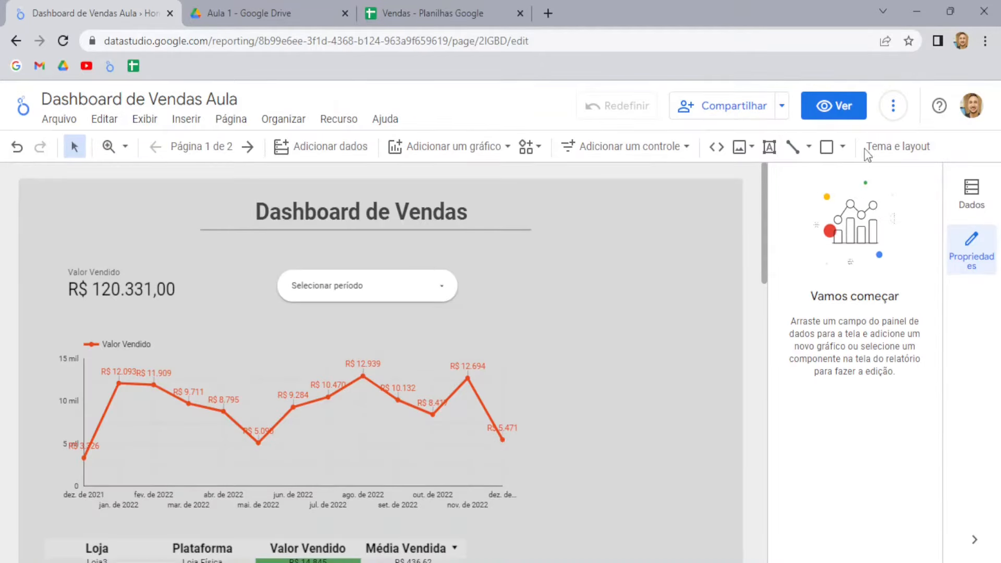
left_click(894, 109)
left_click(789, 152)
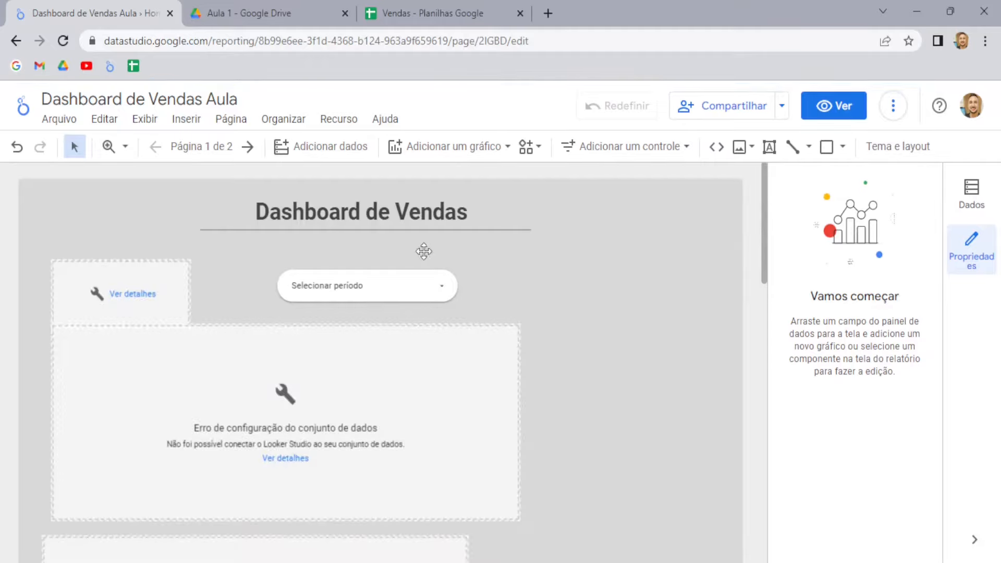
Step: Examine the report's charts for configuration errors and check which metric the line chart uses
scroll(500, 323, "down", 5)
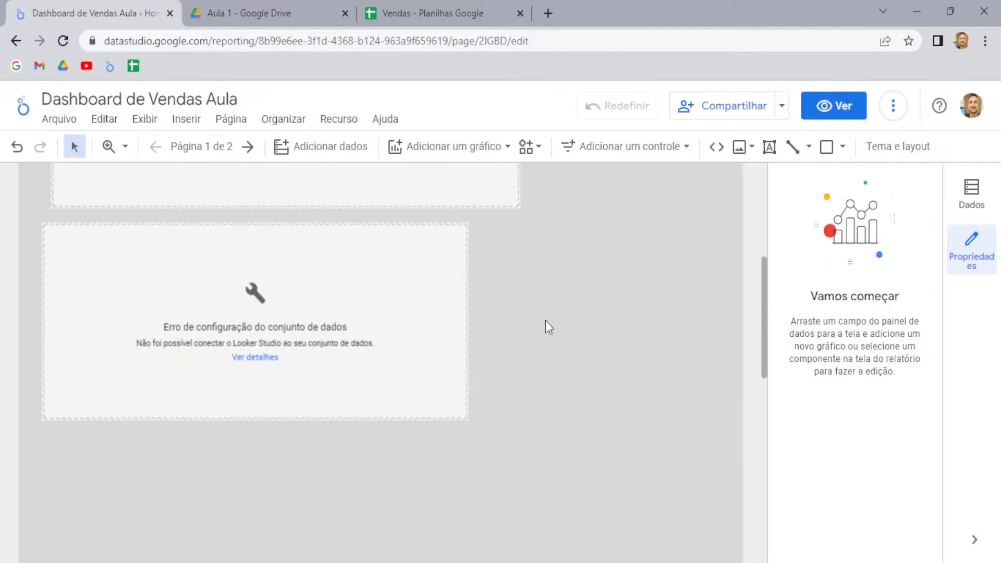
scroll(545, 323, "up", 4)
left_click(332, 246)
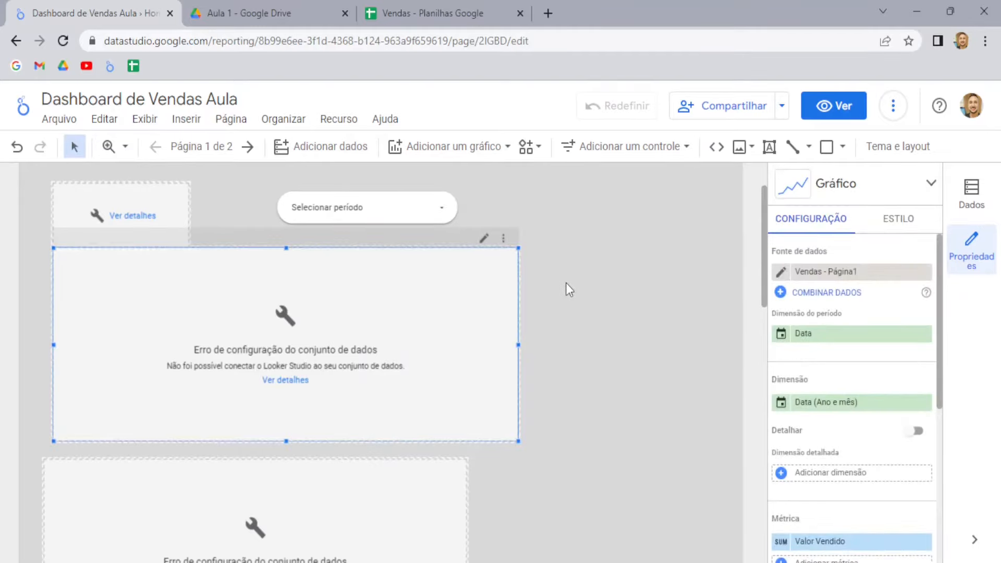
scroll(816, 306, "down", 2)
scroll(817, 297, "down", 2)
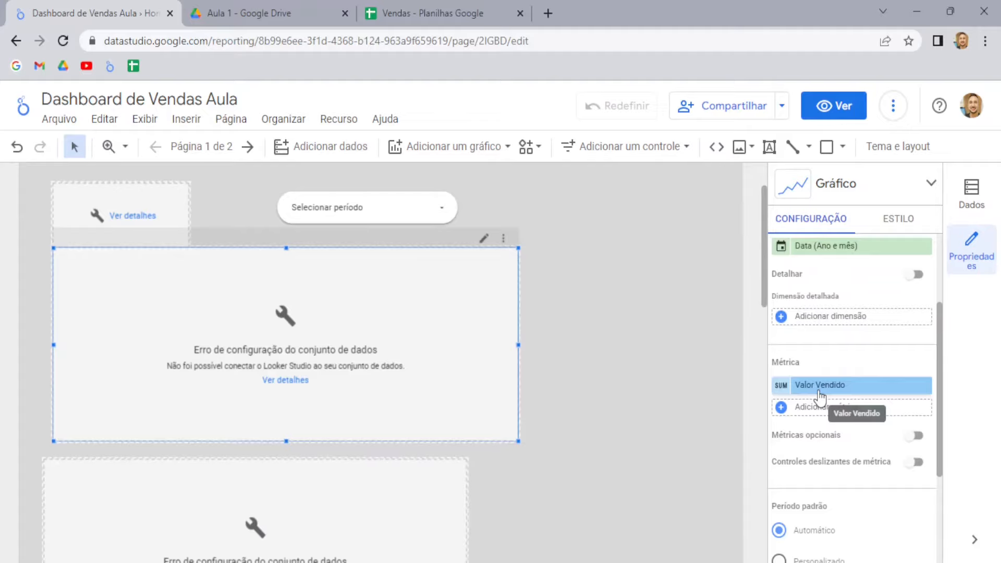
scroll(632, 368, "up", 3)
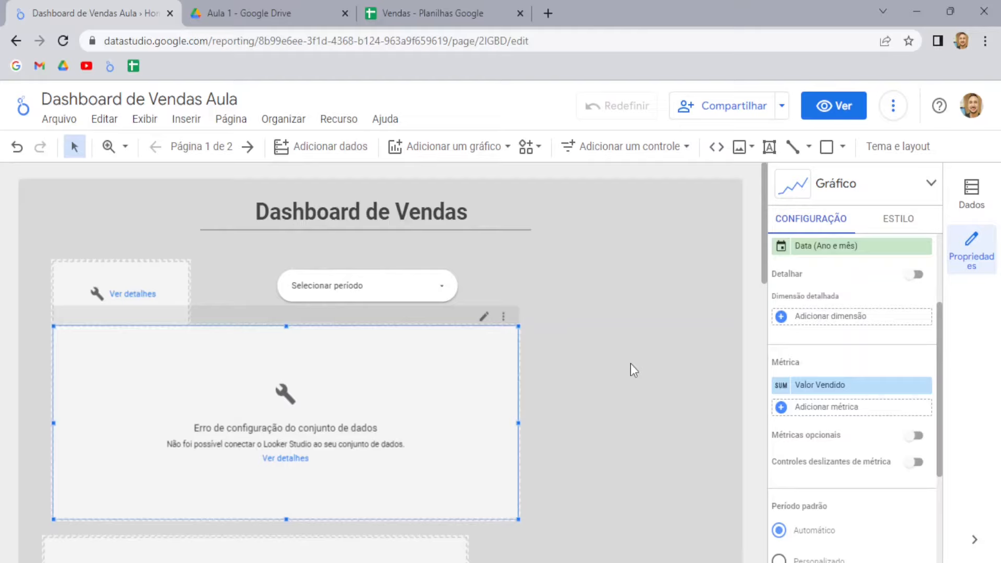
Step: Refresh the Vendas - Página1 data source's fields, apply the change replacing Valor Vendido with Valor em Real, and return to the report
left_click(339, 120)
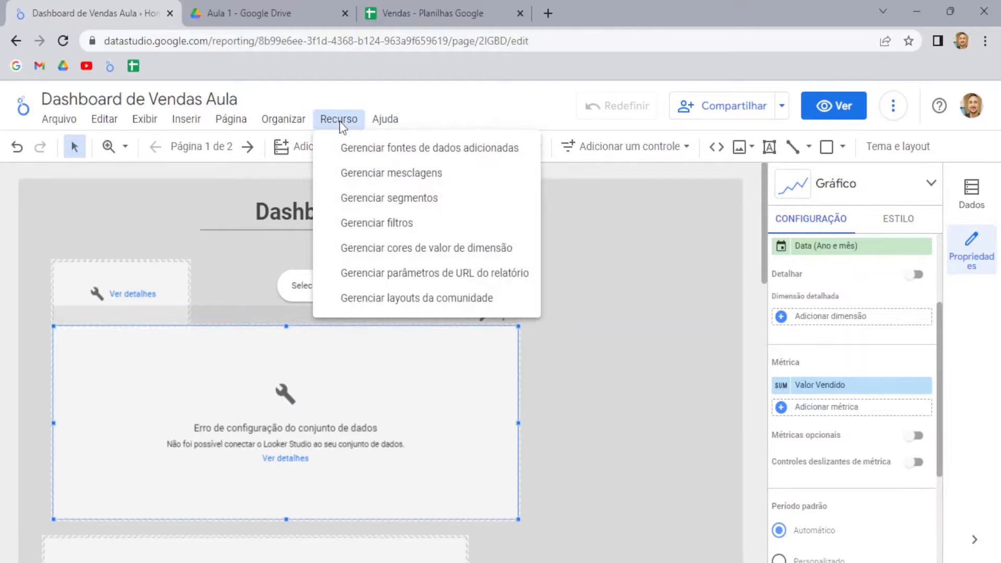
left_click(376, 151)
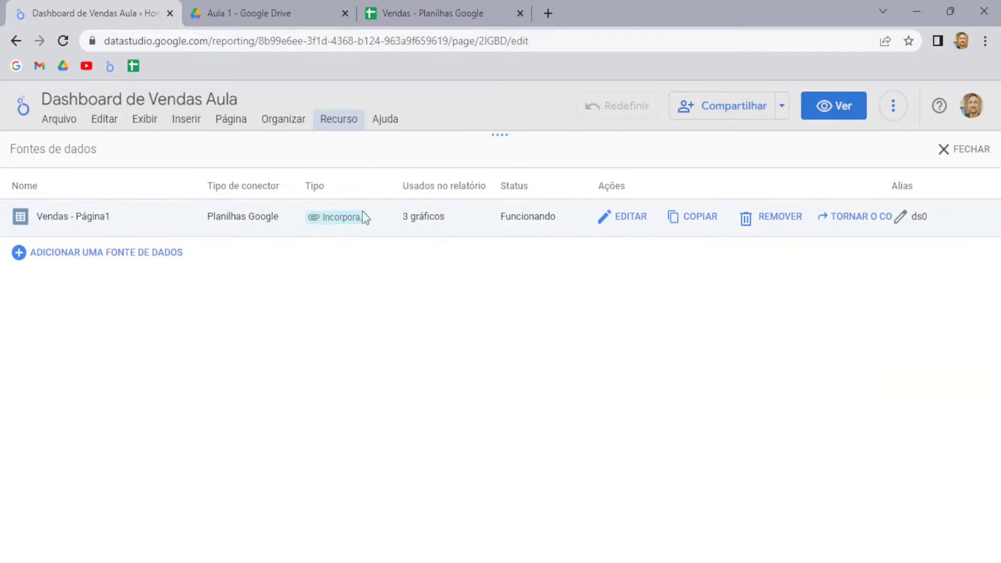
left_click(637, 225)
left_click(94, 543)
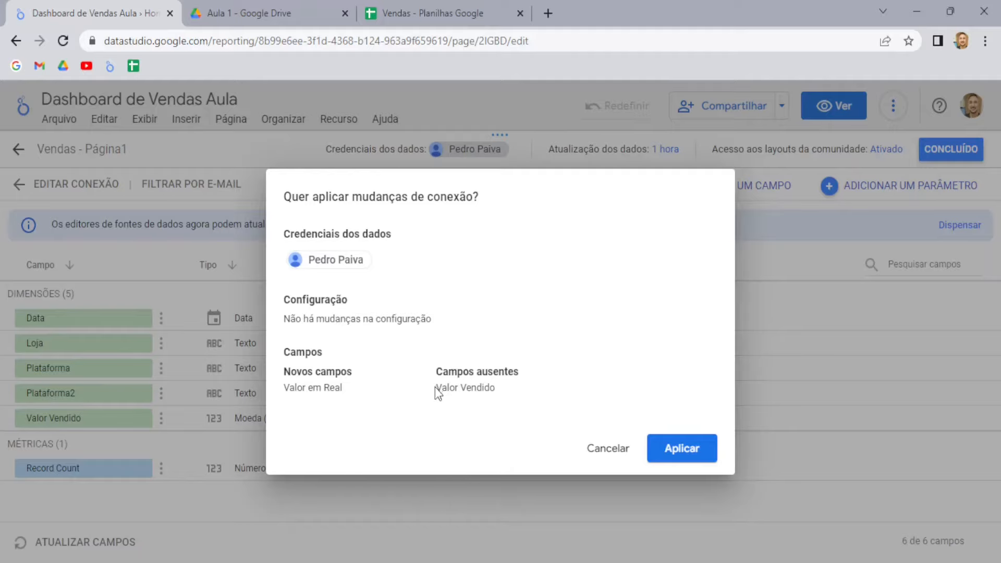
left_click_drag(435, 389, 495, 392)
left_click(496, 392)
left_click_drag(351, 393, 290, 388)
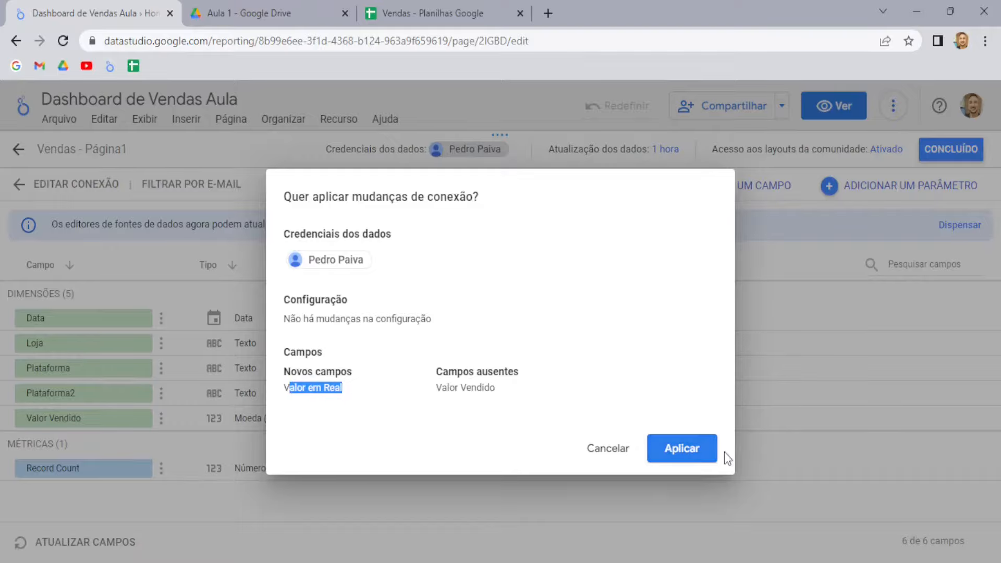
left_click(687, 447)
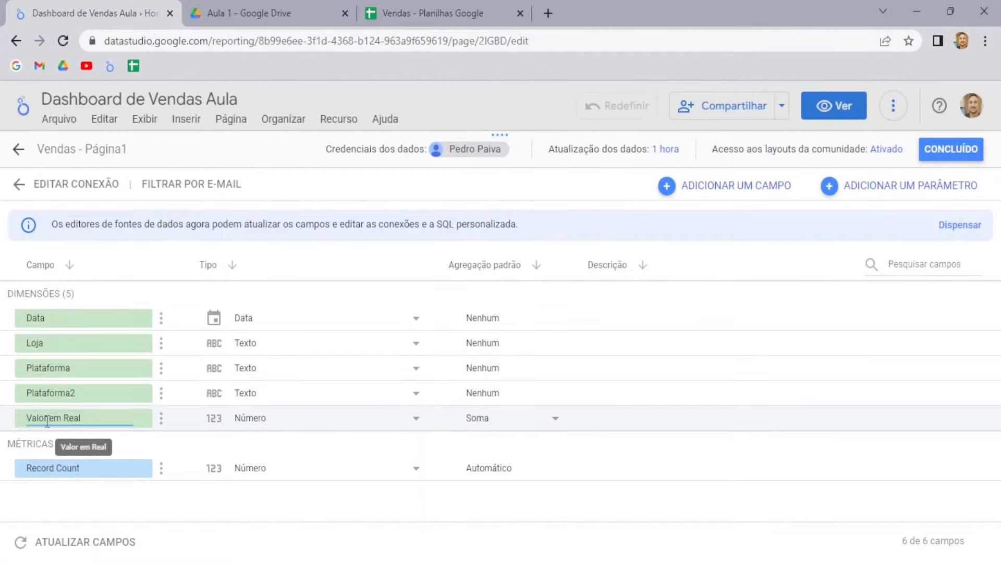
left_click(949, 155)
left_click(956, 152)
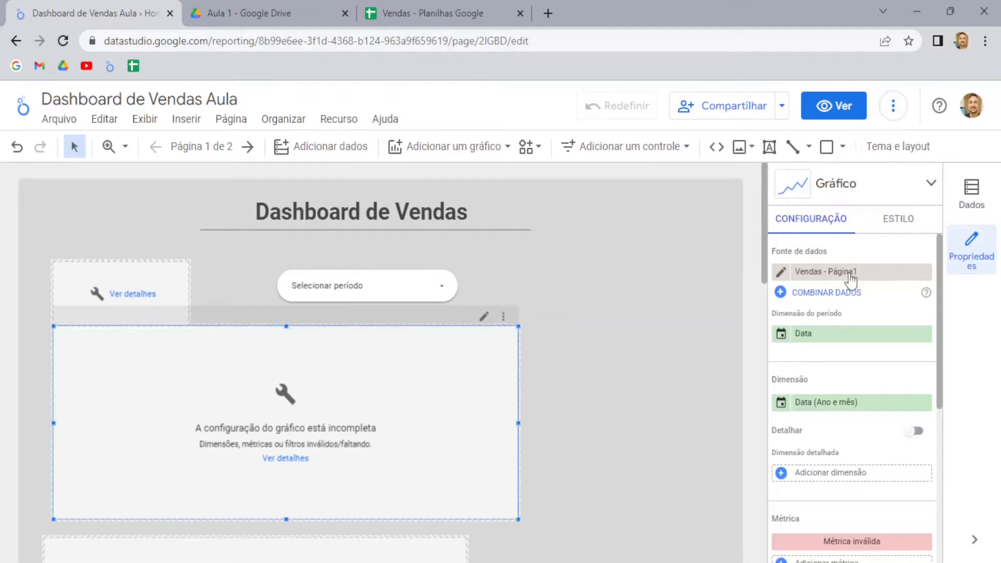
Step: Replace the line chart's invalid metric with Valor em Real
scroll(846, 285, "down", 3)
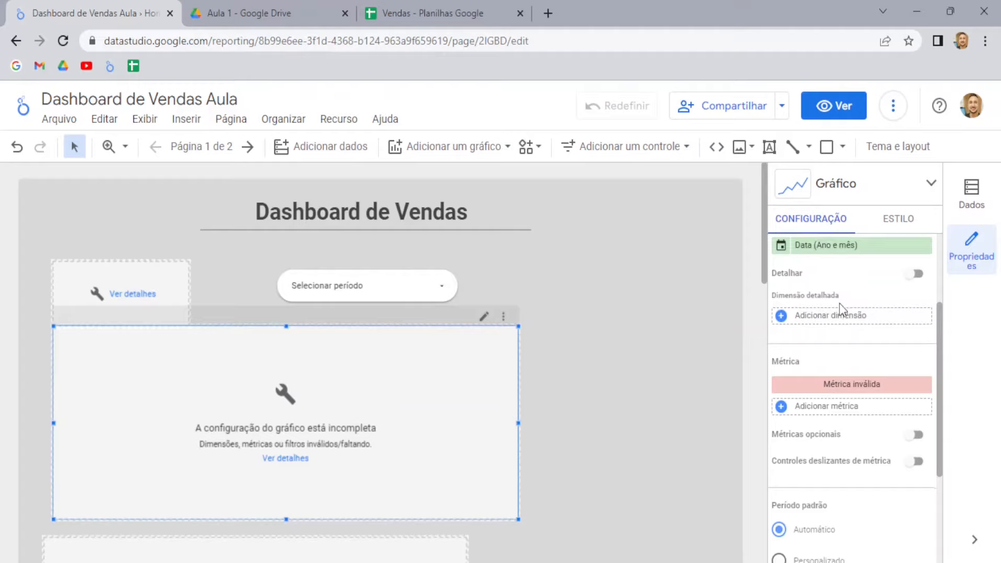
scroll(840, 305, "down", 2)
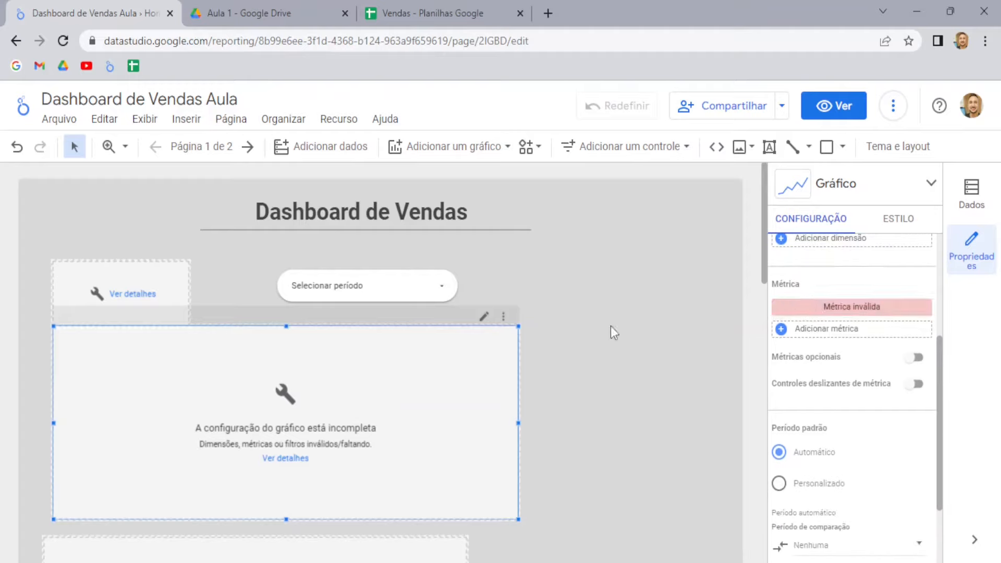
left_click(834, 308)
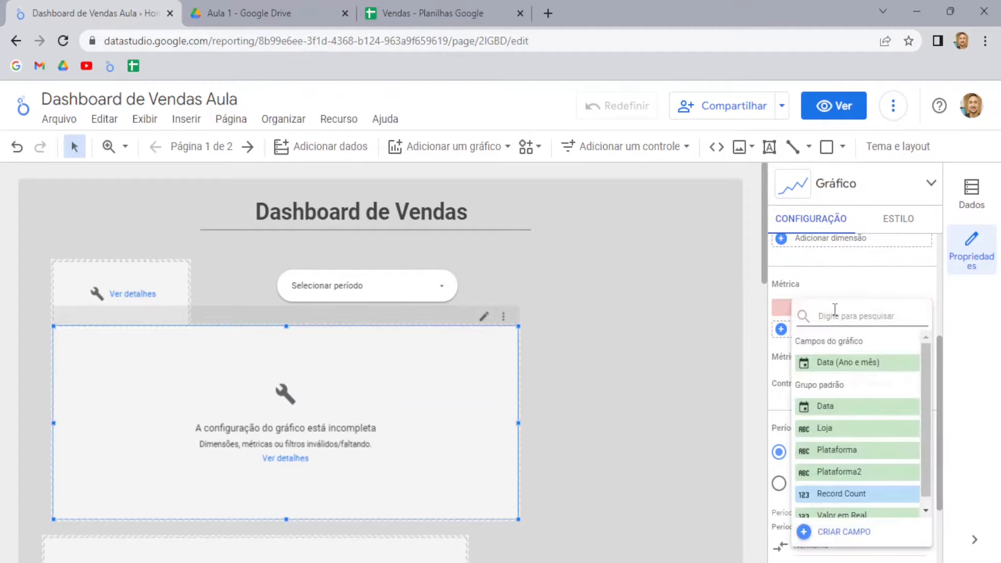
left_click(841, 514)
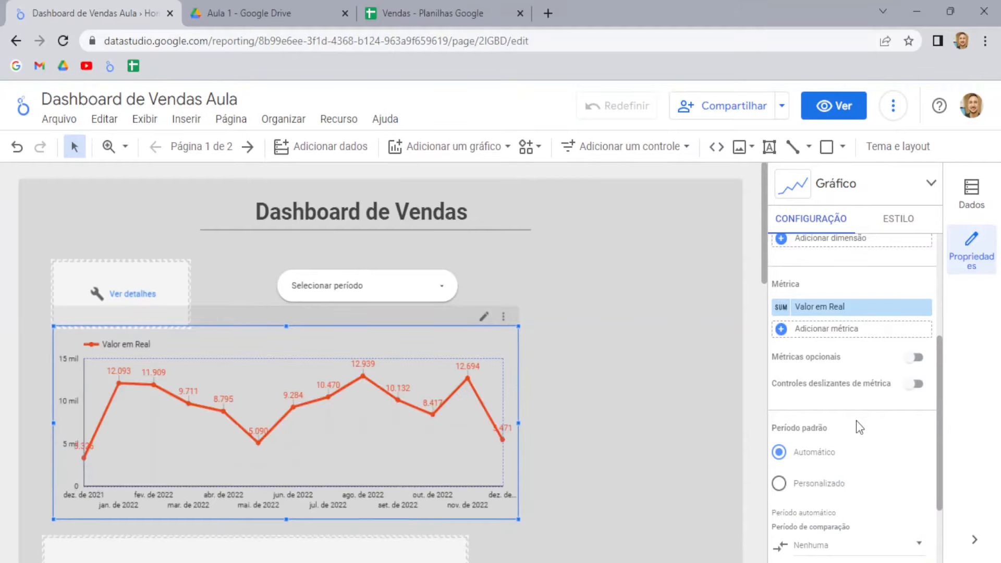
Step: Replace the scorecard's invalid metric with Valor em Real and check the table below the line chart
left_click(125, 256)
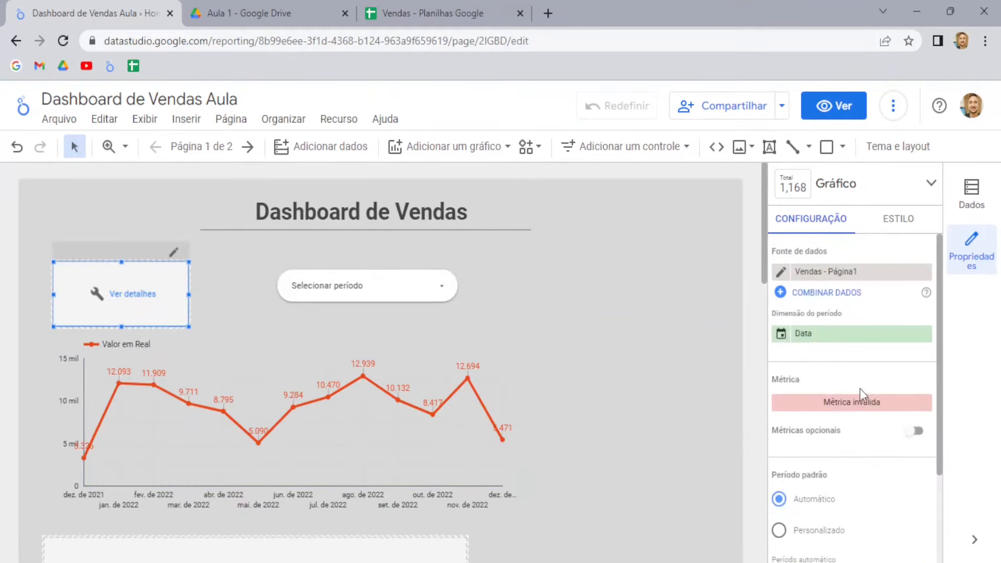
left_click(839, 404)
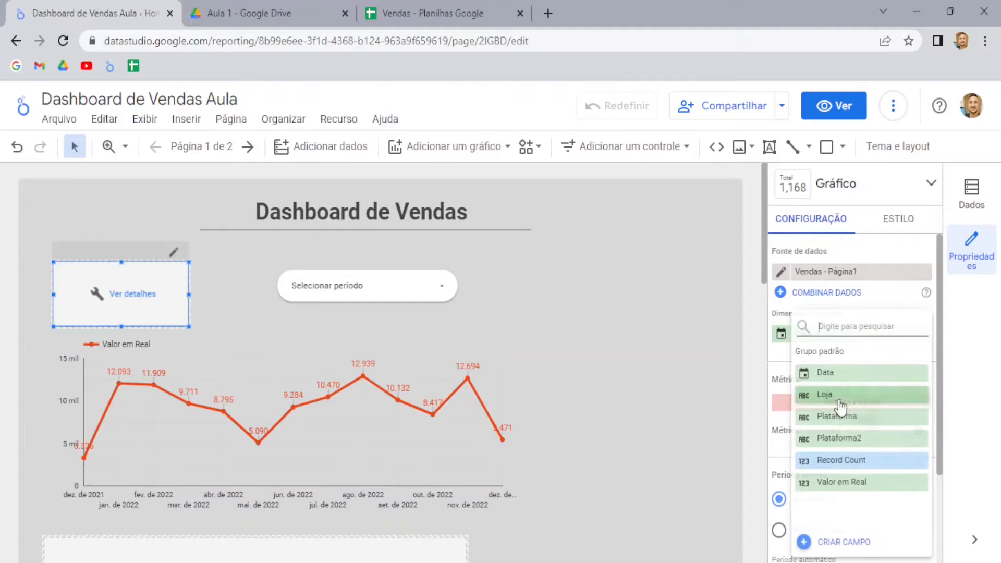
left_click(857, 484)
scroll(568, 349, "down", 5)
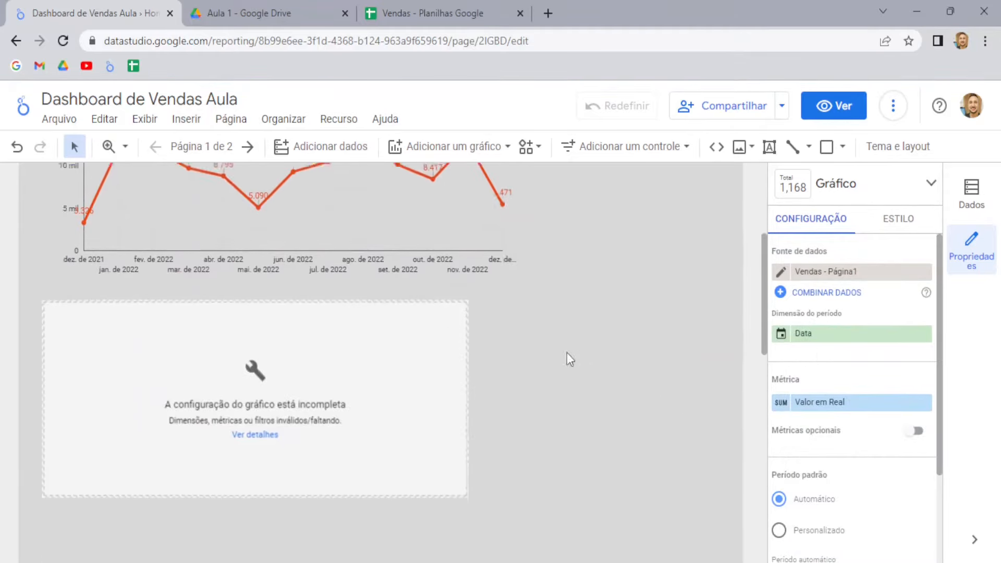
scroll(567, 352, "down", 1)
left_click(314, 217)
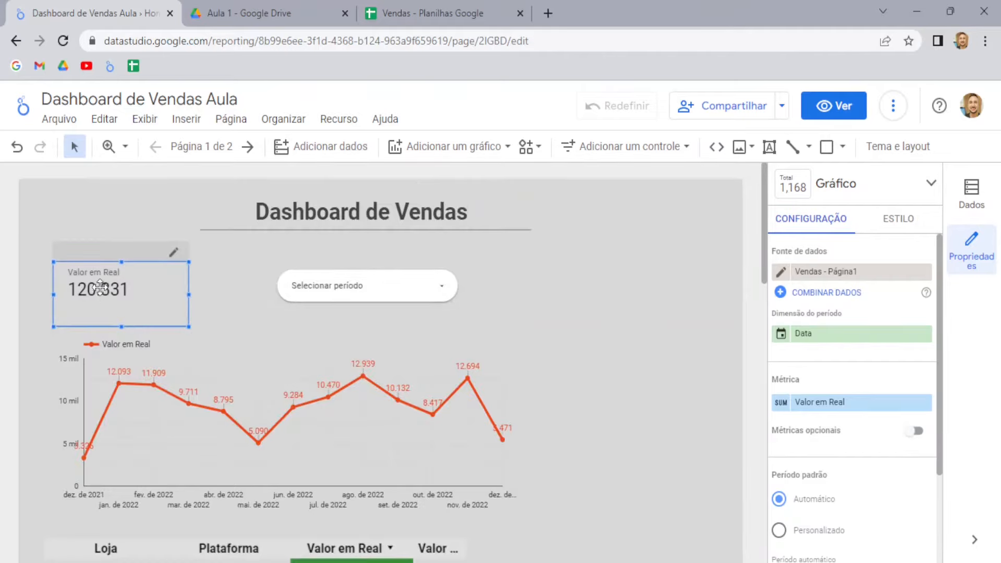
Step: Set the Valor em Real field's type to currency BRL - Real brasileiro (R$) in the data source and review the report's charts
left_click(338, 119)
left_click(375, 142)
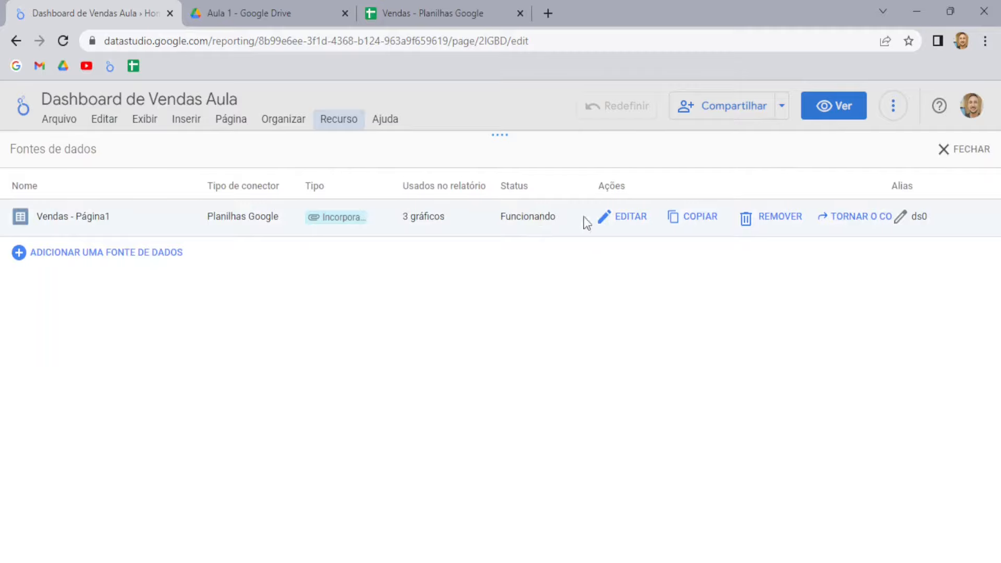
left_click(608, 221)
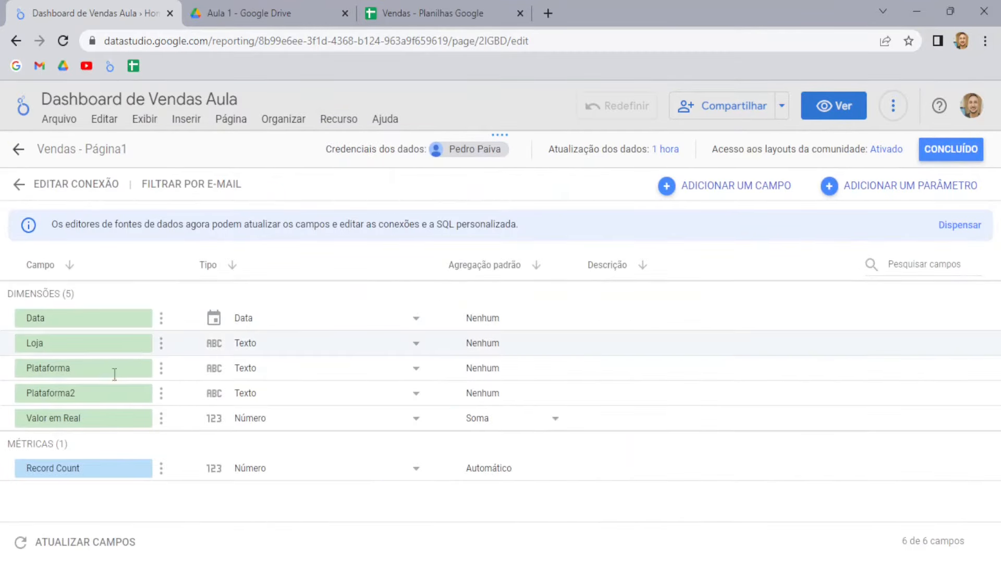
left_click(299, 425)
mouse_move(295, 506)
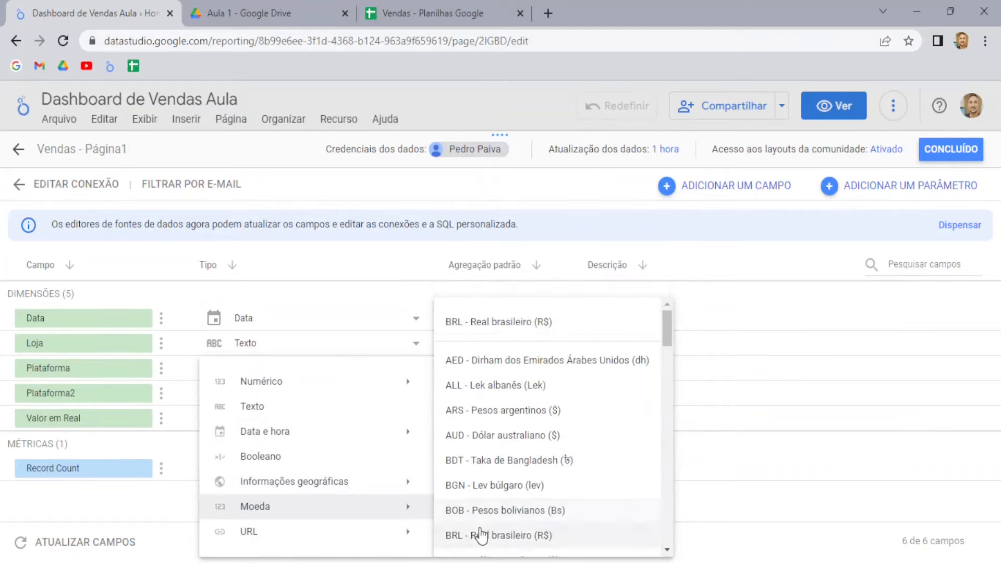
left_click(479, 534)
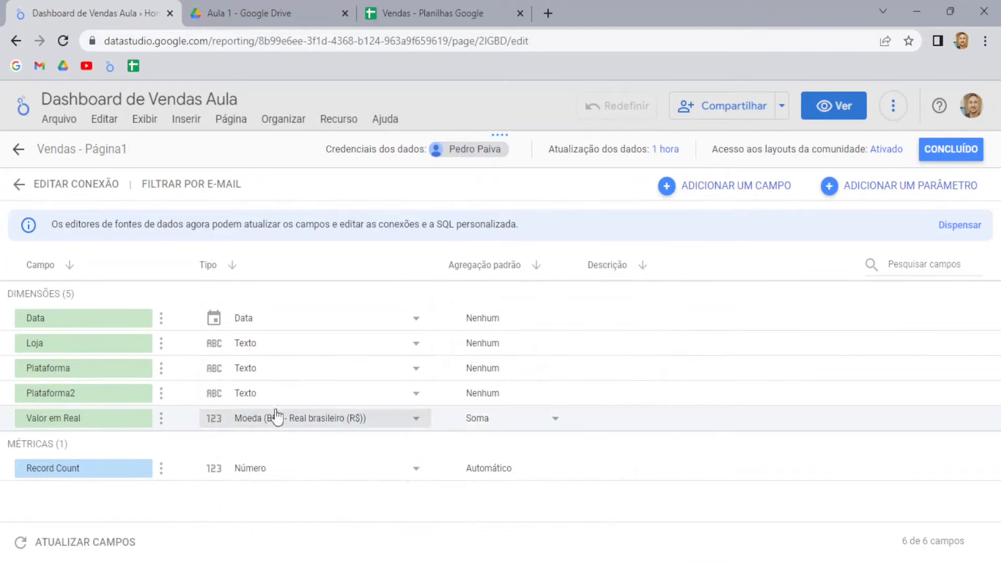
left_click(938, 149)
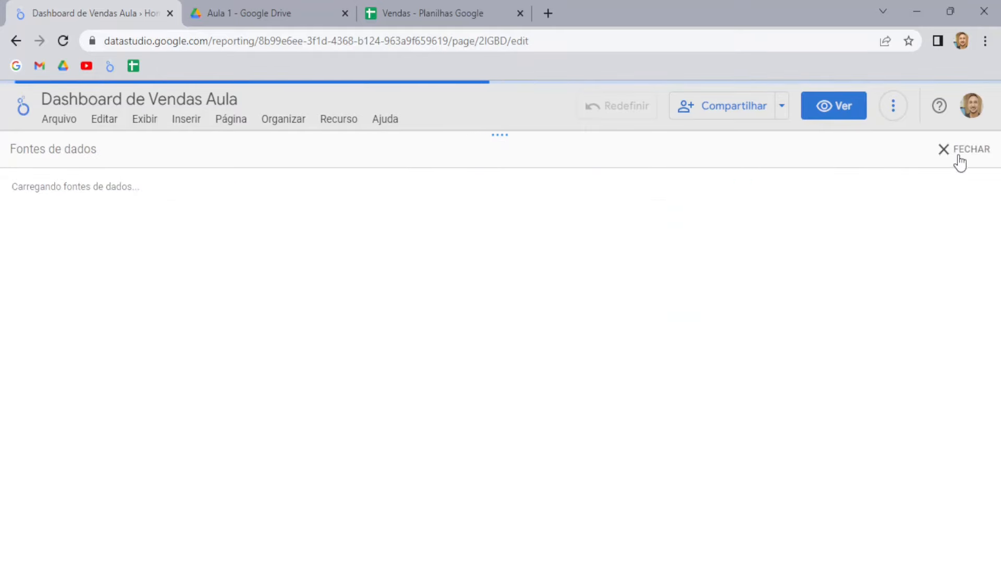
left_click(958, 153)
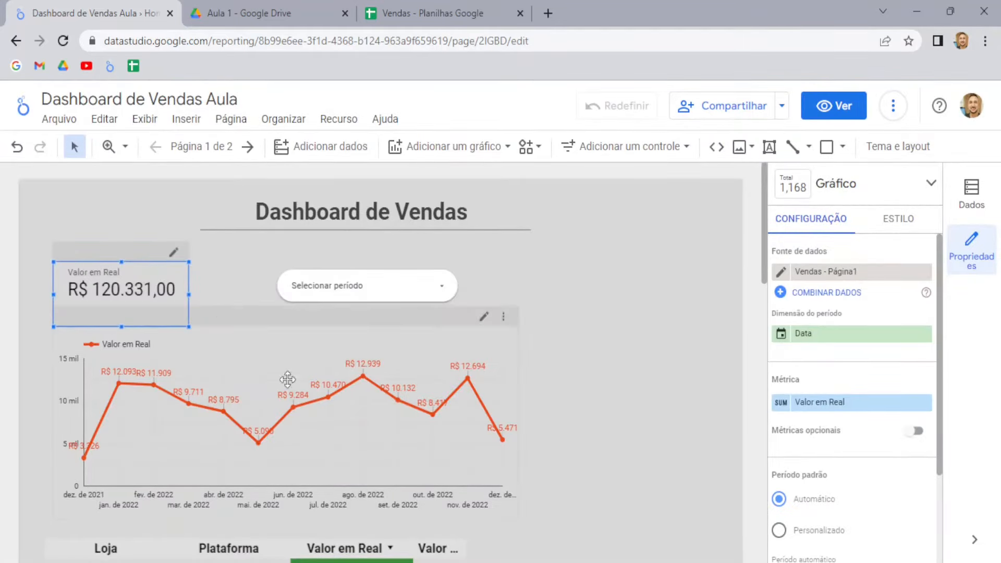
scroll(577, 334, "down", 4)
scroll(577, 334, "down", 4)
scroll(550, 384, "up", 10)
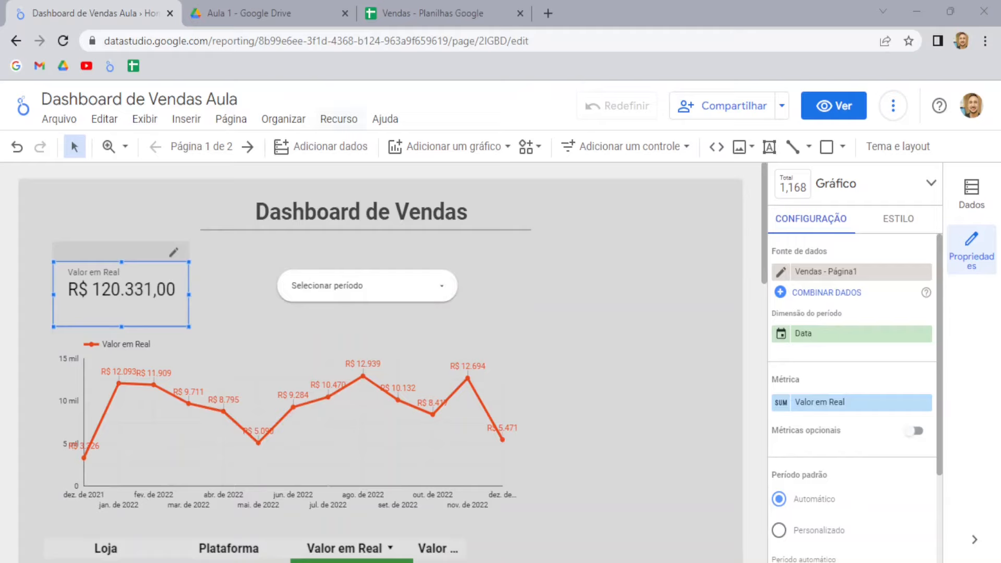
Step: Check the Vendas - Página1 data source for connection changes by refreshing its fields, and return to the report
left_click(339, 119)
left_click(356, 141)
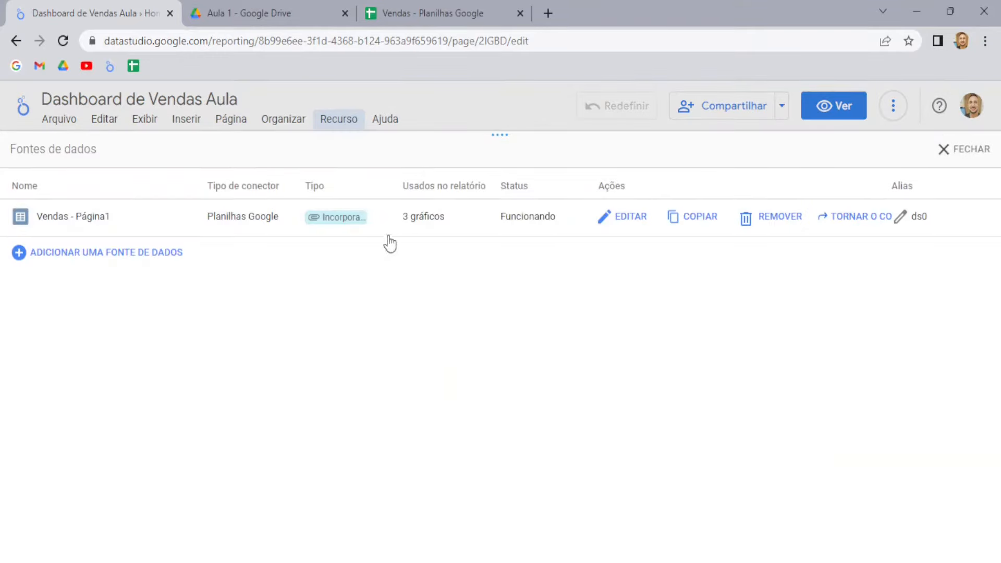
left_click(621, 219)
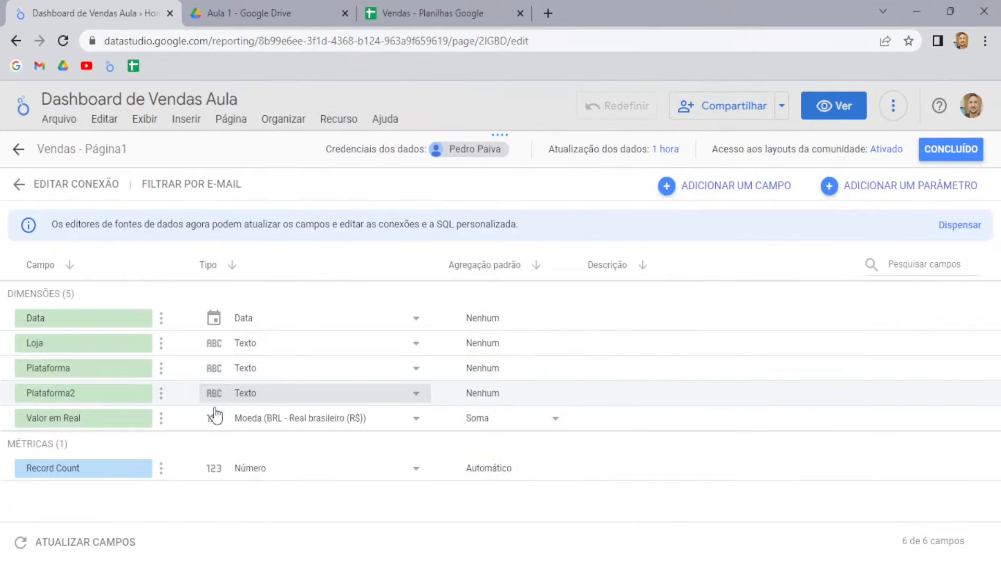
left_click(102, 542)
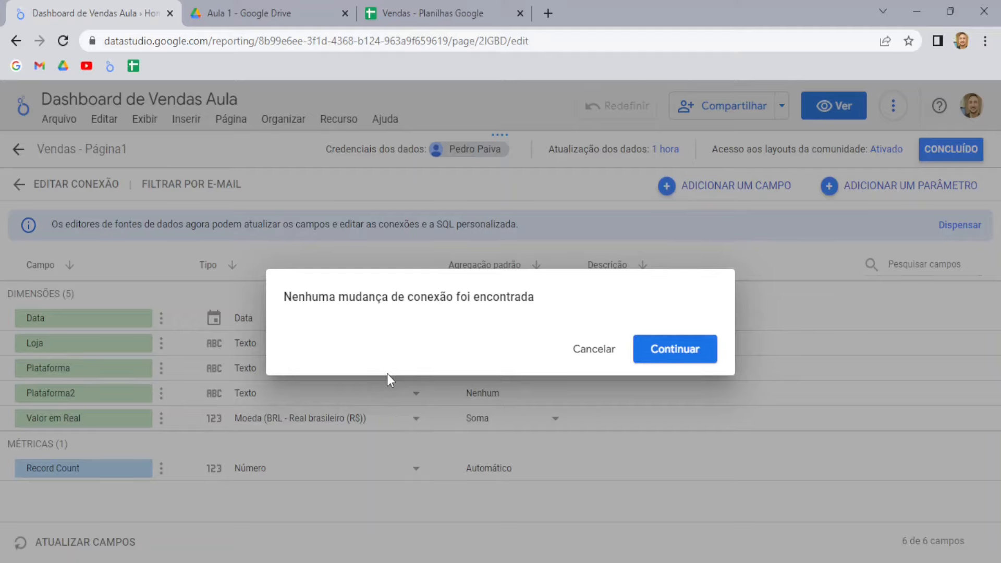
left_click(683, 358)
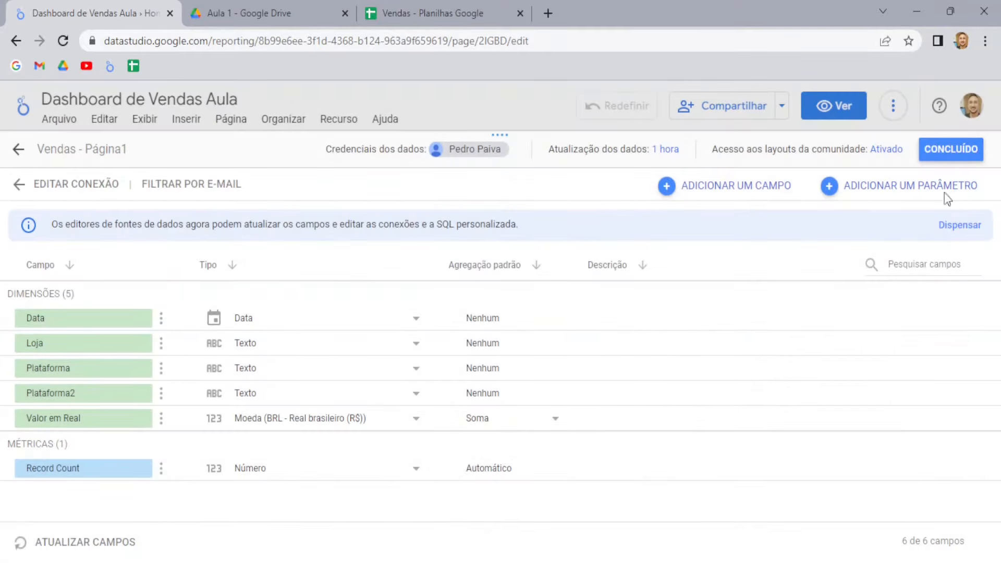
left_click(949, 151)
left_click(953, 150)
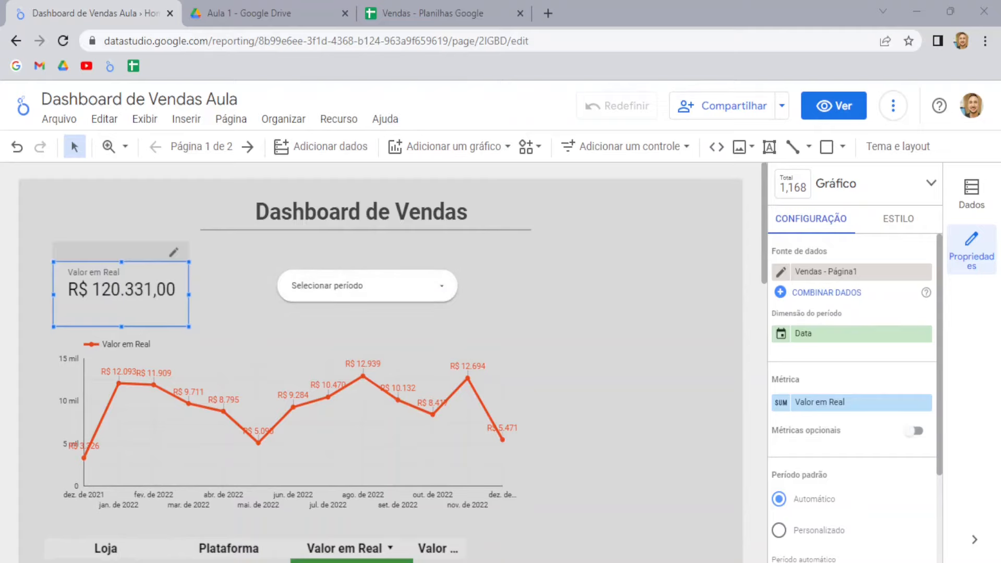
Step: Move the Valor em Real scorecard slightly up and across to the right of the period selector, near the page's right edge
left_click_drag(99, 264, 106, 241)
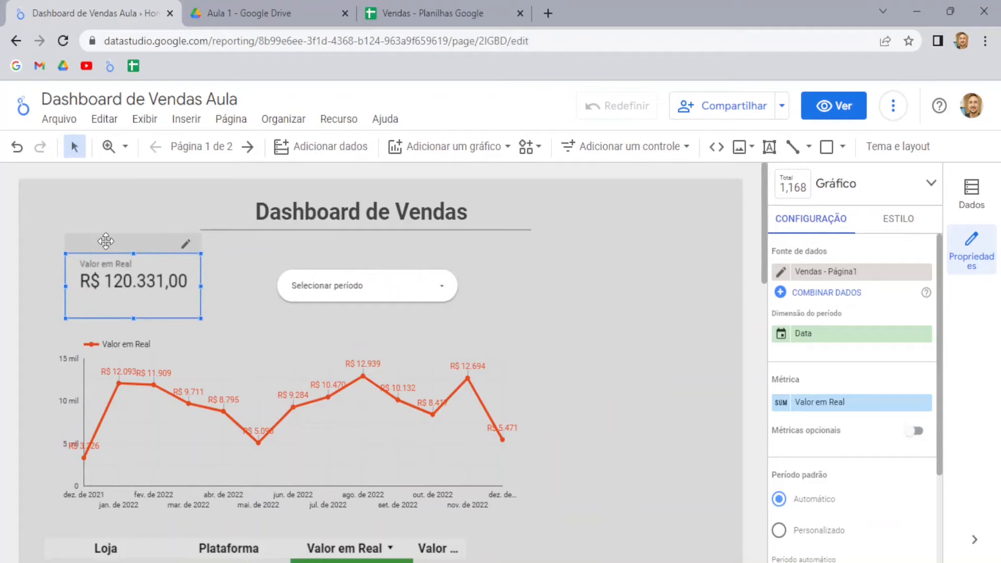
key("Right")
key("Right")
key("Right")
key("Right")
key("Right")
key("Right")
key("Right")
key("Right")
key("Right")
key("Right")
key("Right")
key("Right")
key("Right")
key("Right")
key("Right")
key("Right")
key("Right")
key("Right")
key("Right")
key("Right")
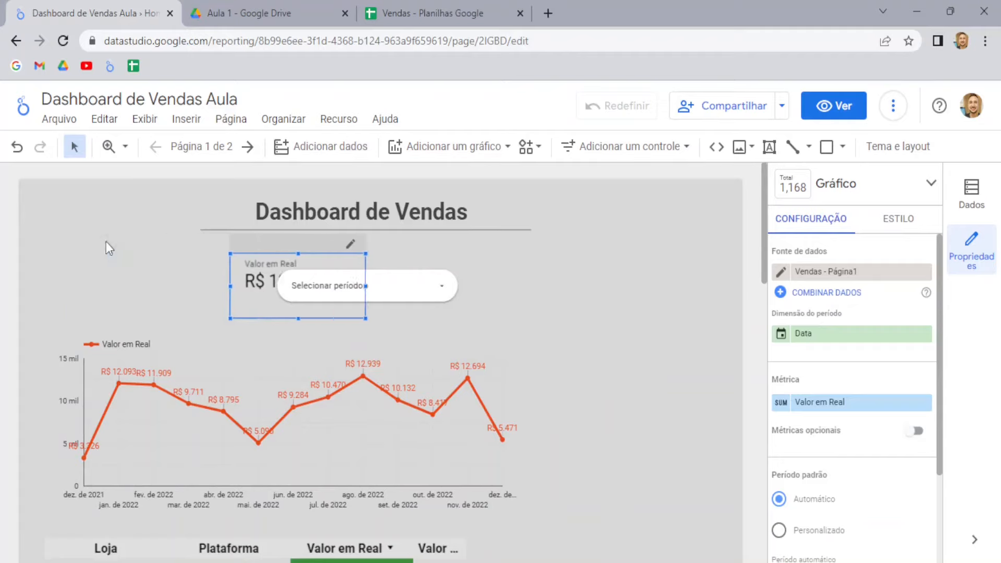
key("Right")
key("Right")
key("Right")
key("Right")
key("Right")
key("Right")
key("Right")
key("Right")
key("Right")
key("Right")
key("Right")
key("Right")
key("Right")
key("Right")
key("Right")
key("Right")
key("Right")
key("Right")
key("Right")
key("Right")
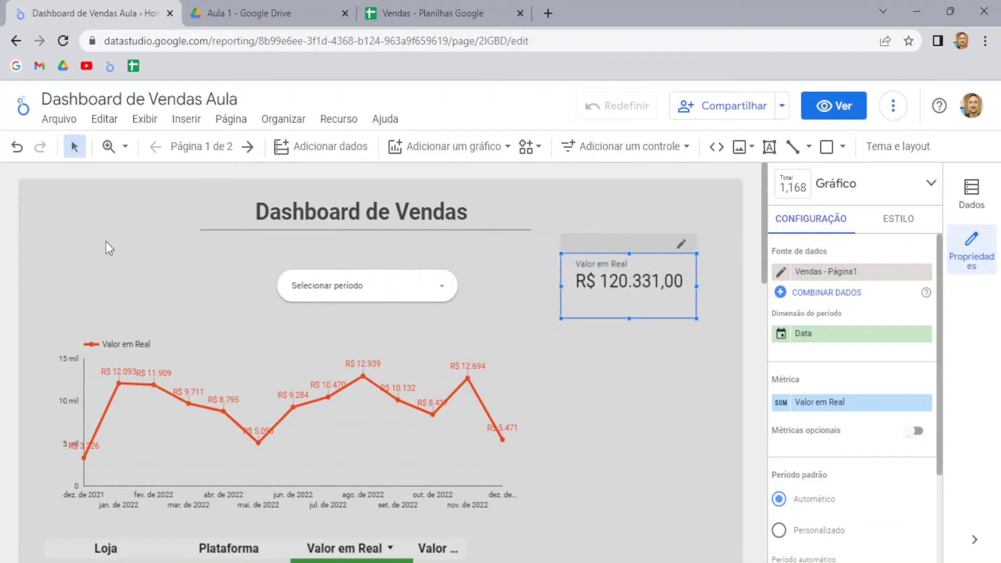
Step: Try nudging the scorecard back and forth horizontally in large increments between the period selector and the page's right edge
key("Left")
key("Left")
key("Left")
key("Left")
key("Left")
key("Left")
key("Left")
key("Left")
key("Left")
key("Left")
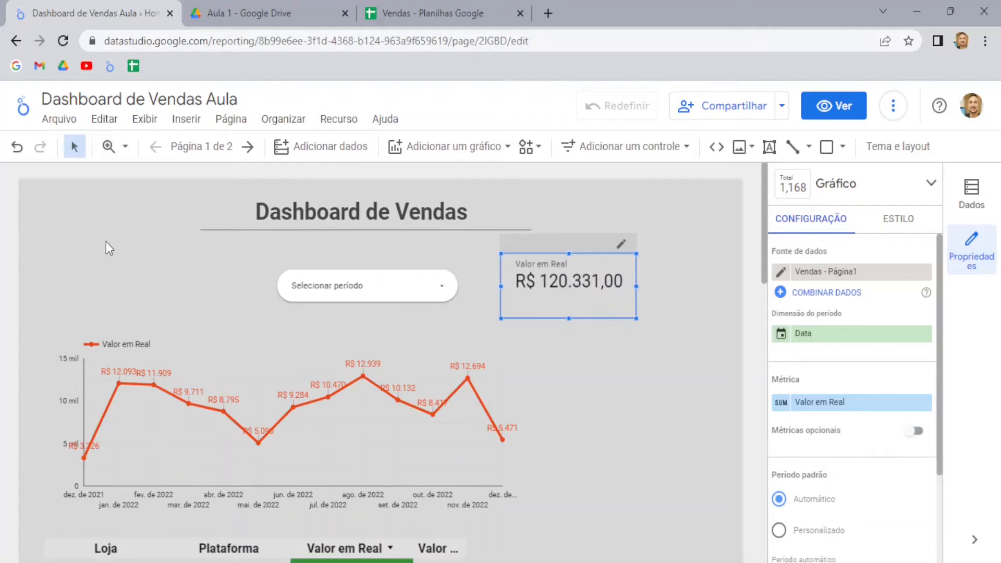
key("Right")
key("Right")
key("Right")
key("Right")
key("Right")
key("Right")
key("Right")
key("Right")
key("Right")
key("Right")
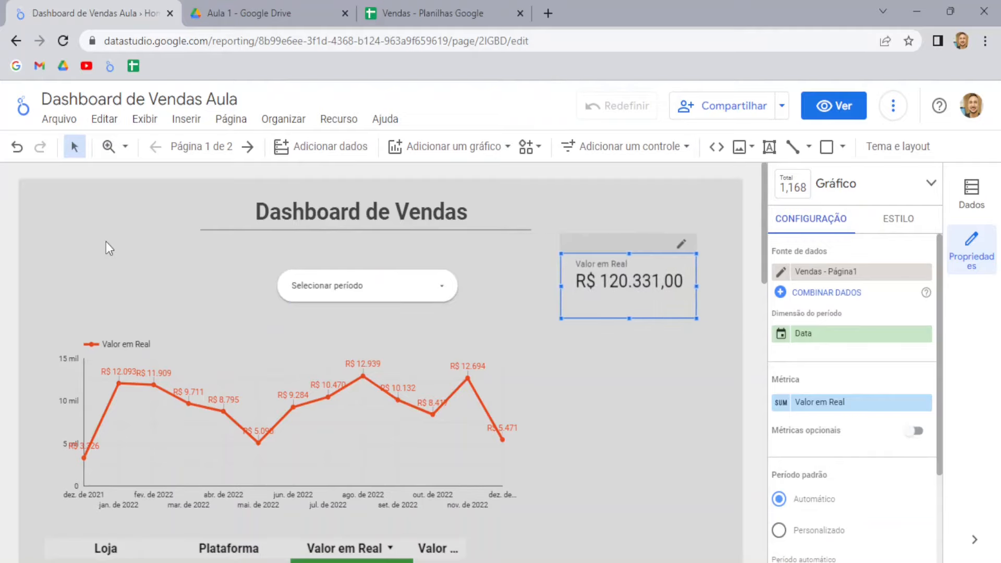
key("Left")
key("Left")
key("Left")
key("Left")
key("Left")
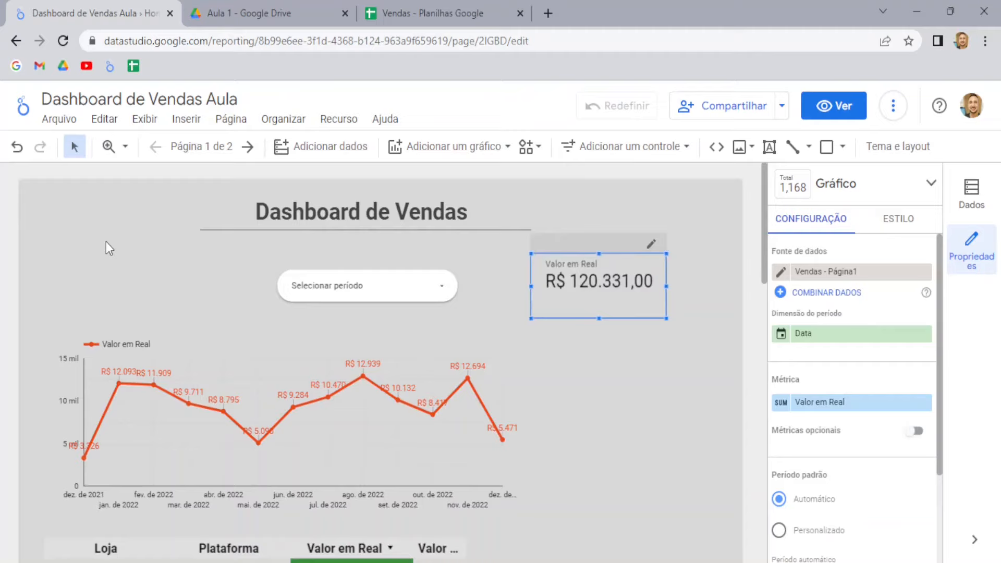
key("Right")
key("Right")
key("Right")
key("Right")
key("Right")
key("Left")
key("Left")
key("Left")
key("Left")
key("Left")
key("Left")
key("Left")
key("Left")
key("Left")
key("Left")
key("Left")
key("Left")
key("Left")
key("Left")
key("Left")
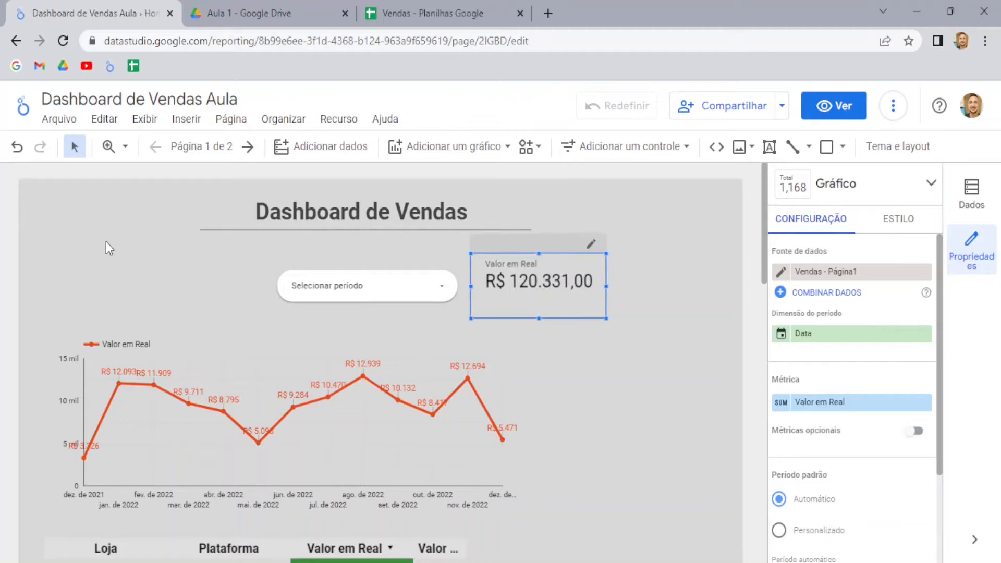
key("Right")
key("Right")
key("Right")
key("Right")
key("Right")
key("Right")
key("Right")
key("Right")
key("Right")
key("Right")
key("Right")
key("Right")
key("Right")
key("Right")
key("Right")
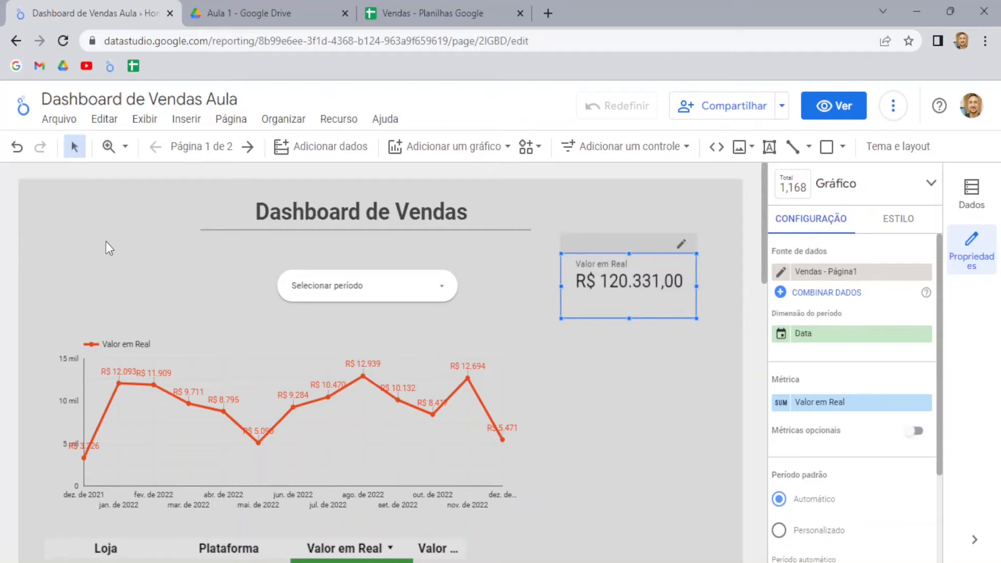
Step: Nudge the scorecard slightly left in fine increments
key("Left")
key("Left")
key("Left")
key("Left")
key("Left")
key("Left")
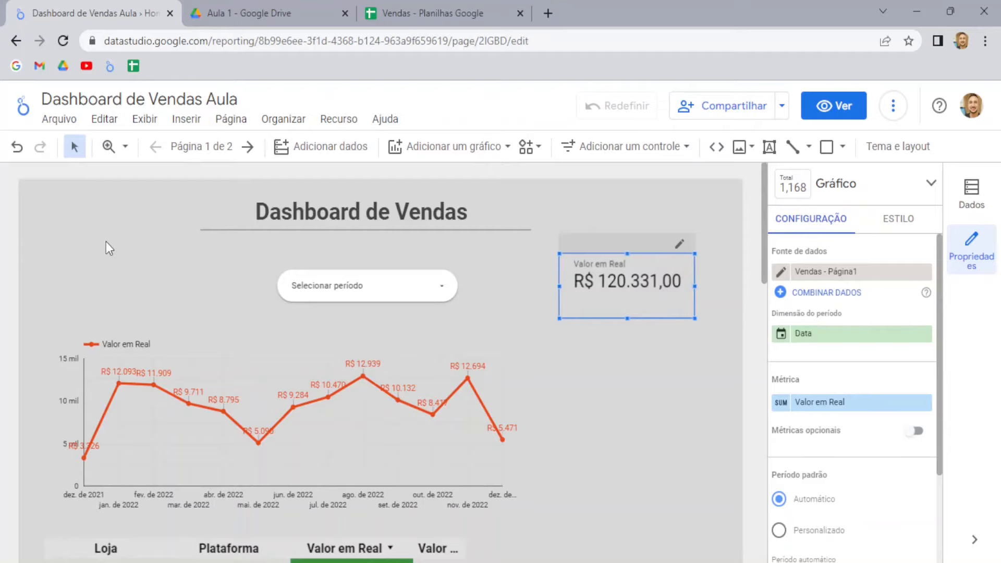
Step: Shift the Valor em Real scorecard a little farther left toward the period selector in fine increments
key("Left")
key("Left")
key("Left")
key("Left")
key("Left")
key("Left")
key("Left")
key("Left")
key("Left")
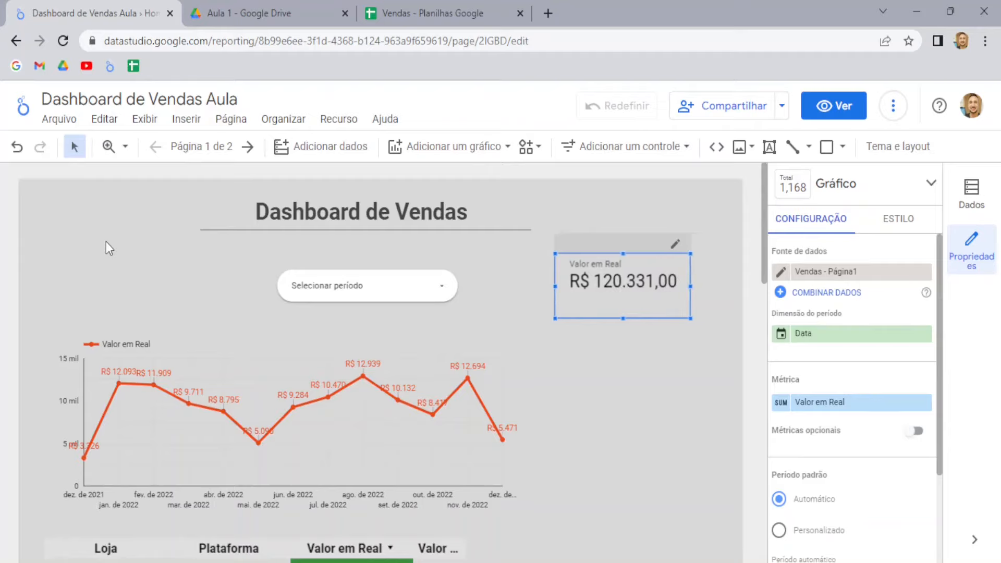
key("Left")
key("Left")
key("Left")
key("Left")
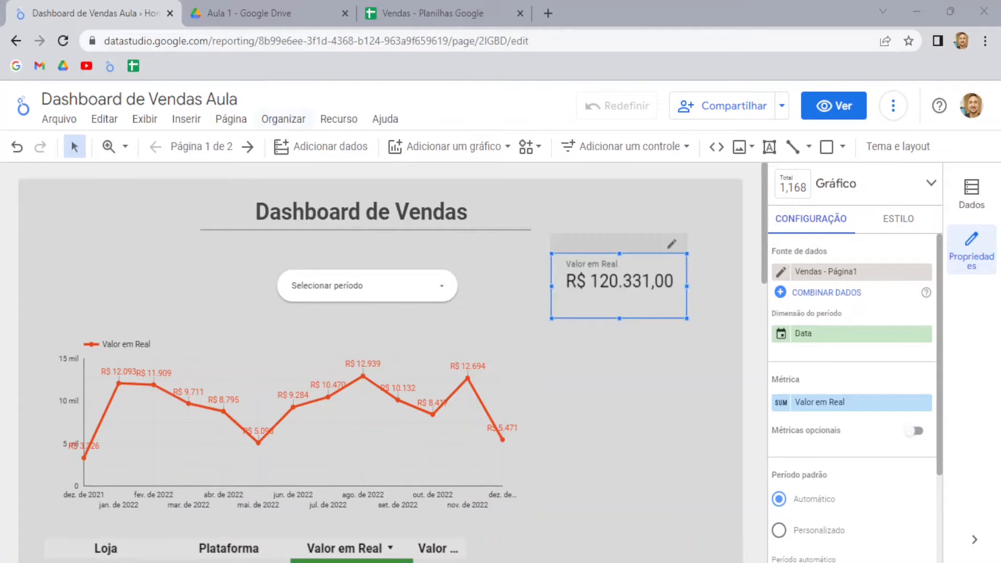
Step: Open the Looker Studio home page in a new browser tab and bring up its full template gallery
left_click(546, 14)
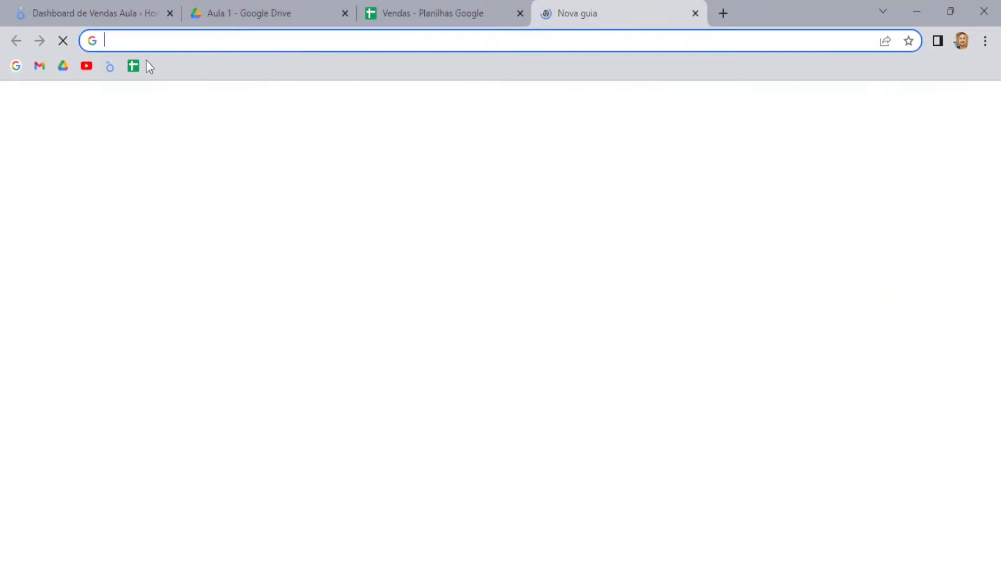
left_click(113, 66)
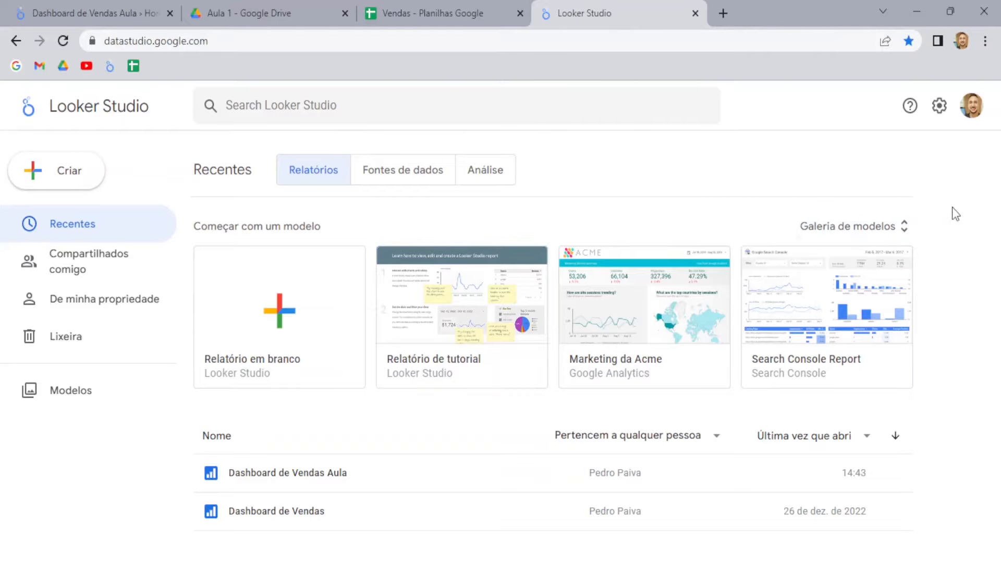
left_click(851, 226)
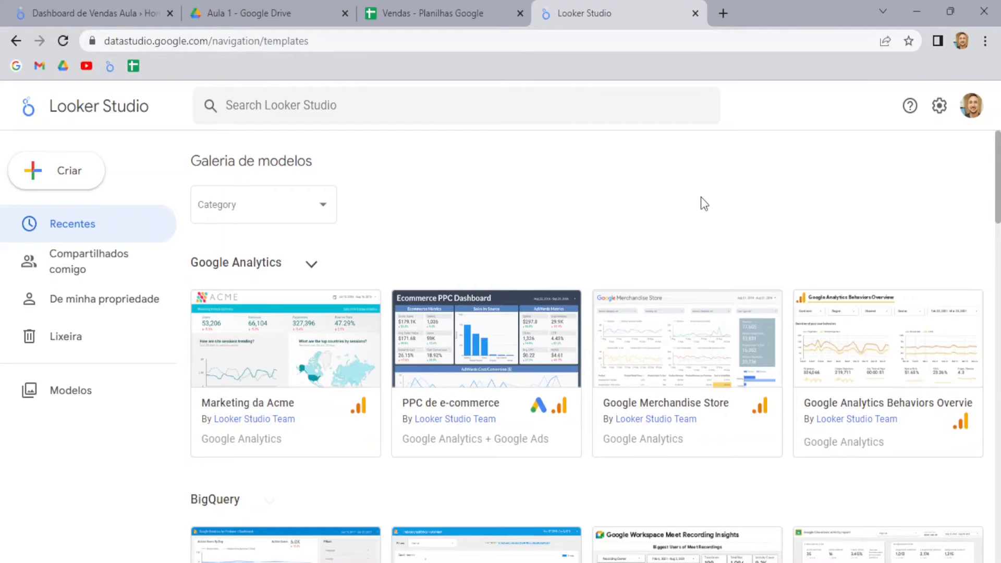
Step: Browse the gallery's BigQuery, Planilhas Google and YouTube Analytics templates, and open the Marketing da Acme template preview
scroll(700, 196, "down", 4)
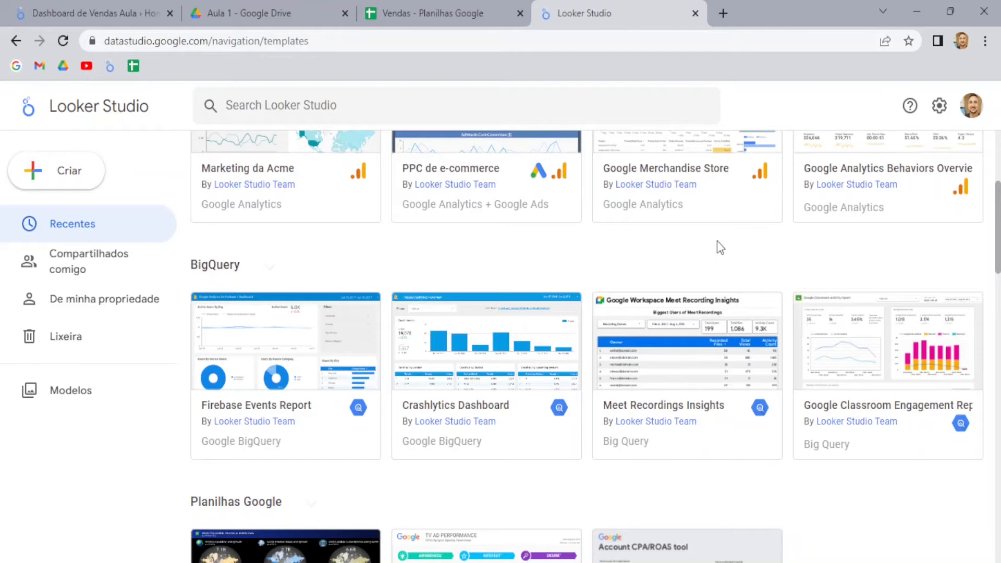
scroll(717, 240, "down", 5)
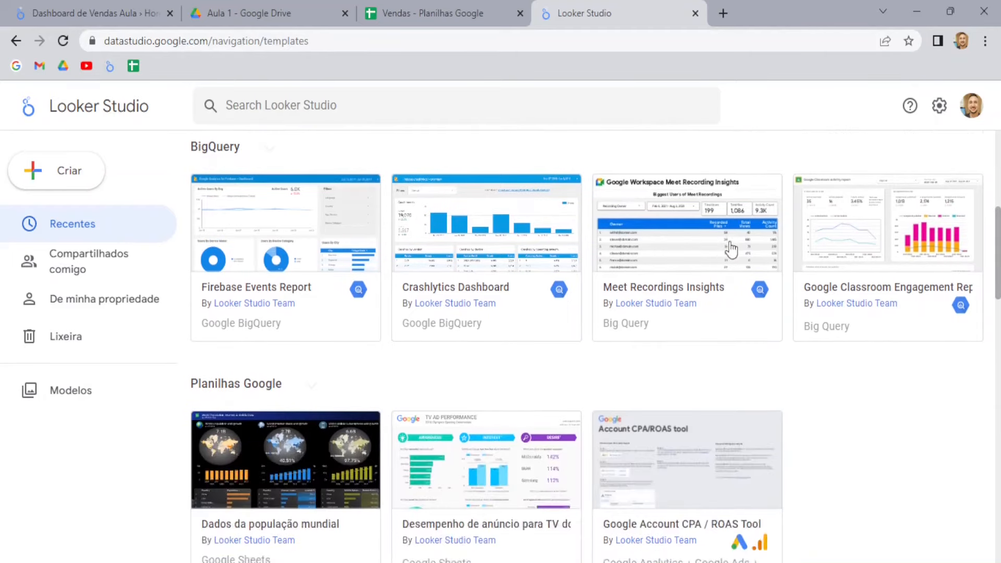
scroll(619, 287, "down", 2)
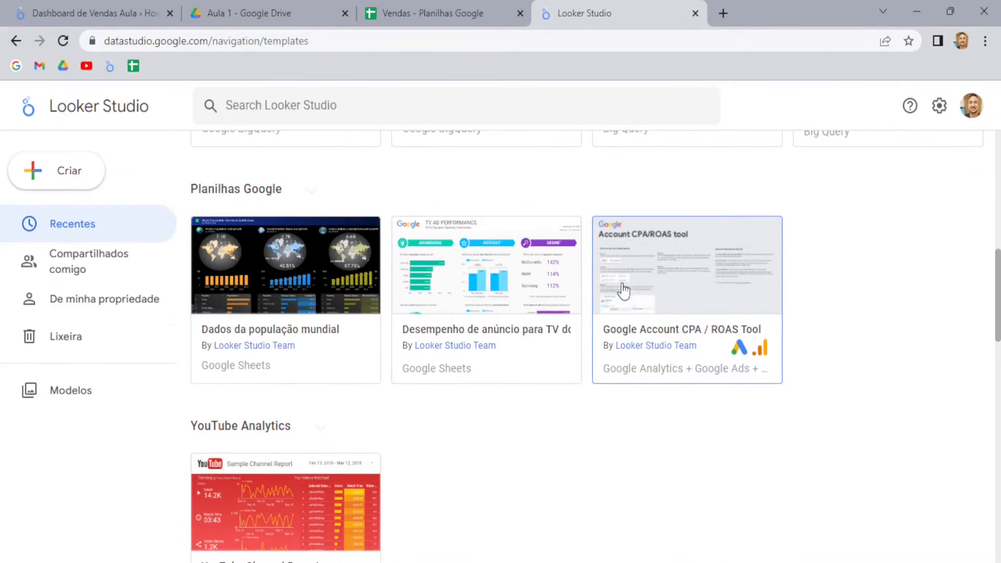
scroll(574, 264, "up", 4)
scroll(469, 302, "down", 5)
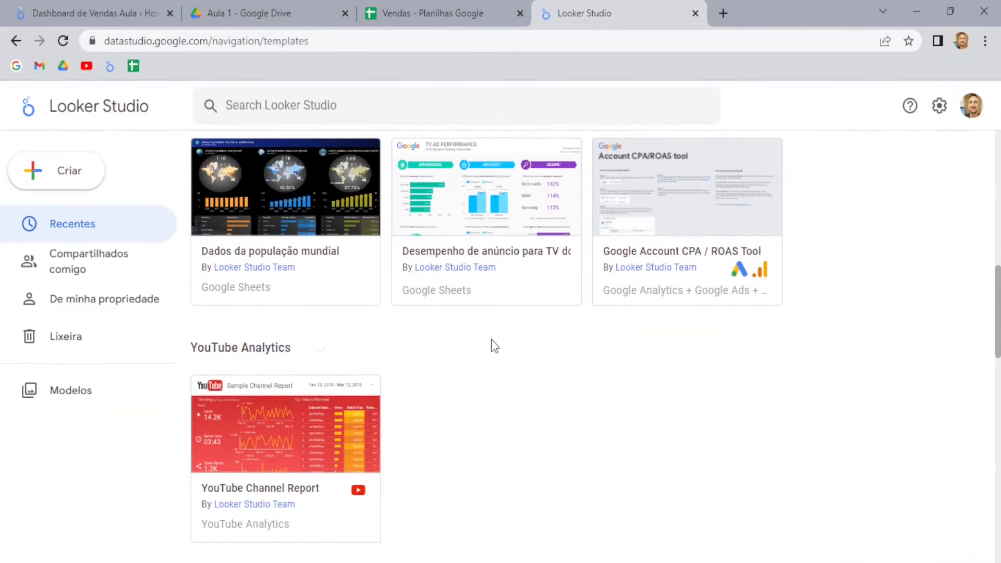
scroll(491, 346, "up", 10)
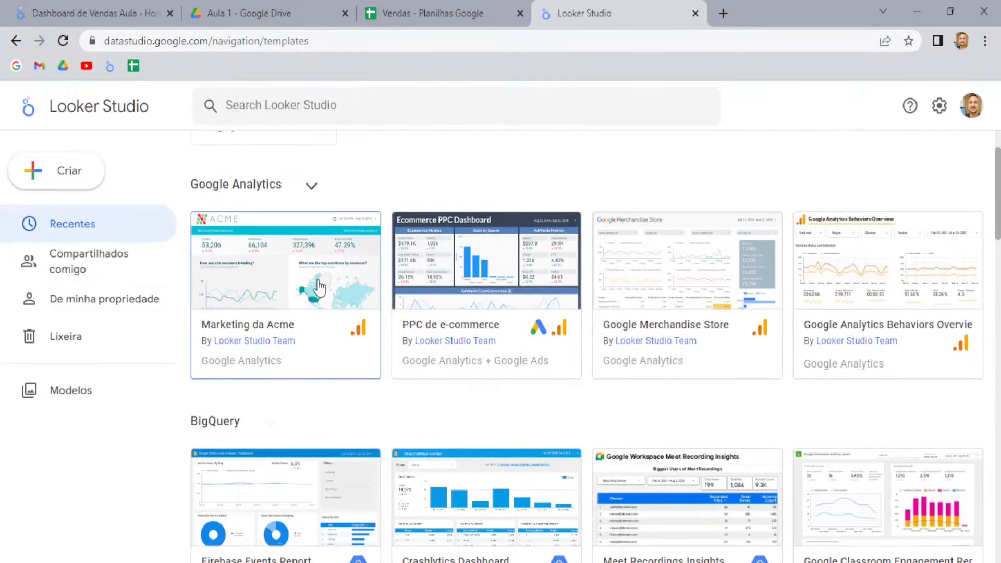
left_click(318, 280)
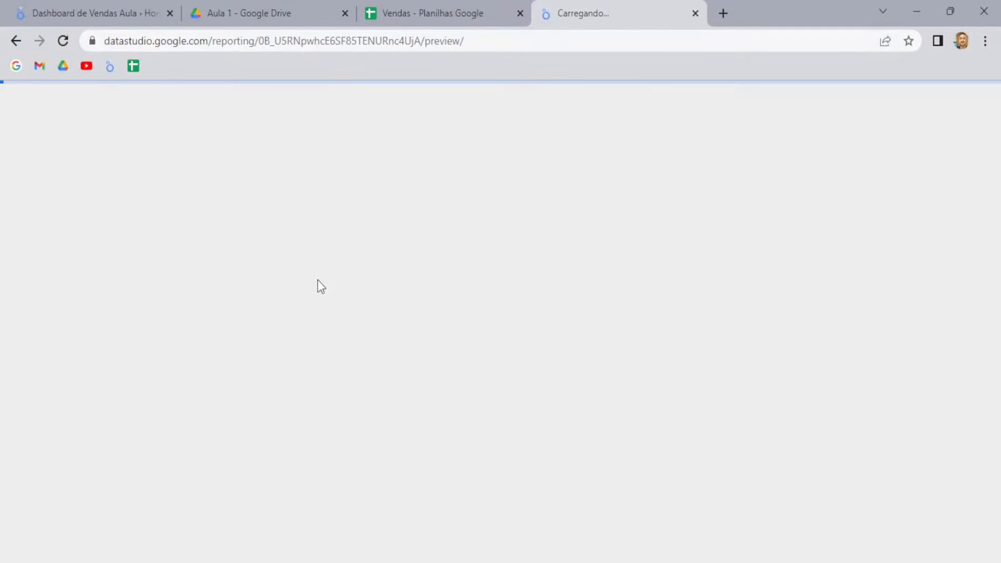